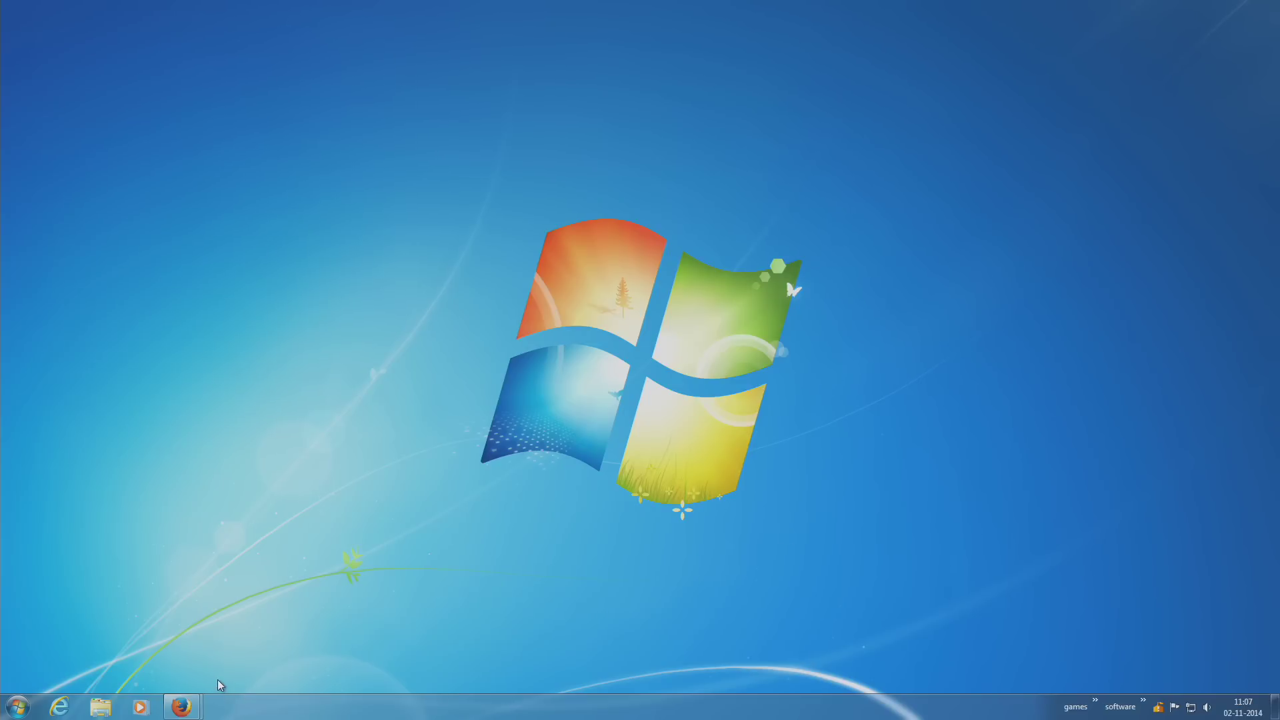
Step: Bring up the Firefox download window and cancel saving the vJoy installer
{"action": "mouse_move", "coordinate": [185, 712]}
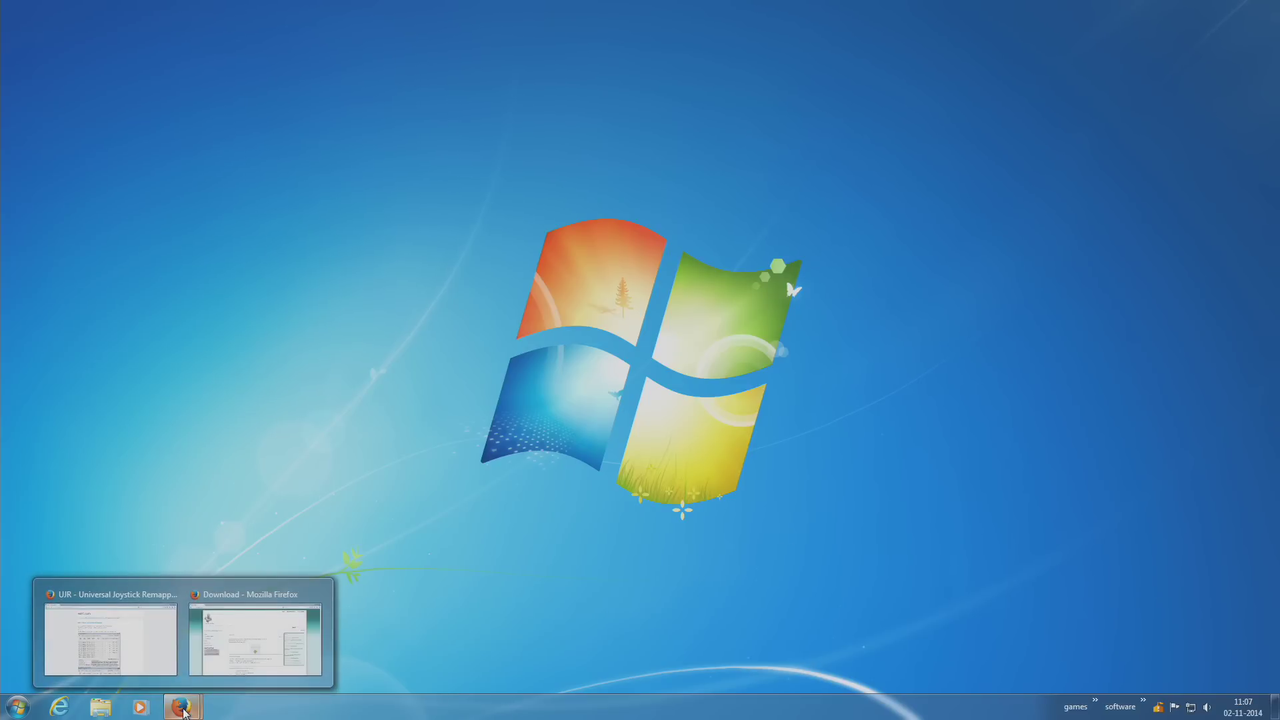
{"action": "left_click", "coordinate": [242, 623]}
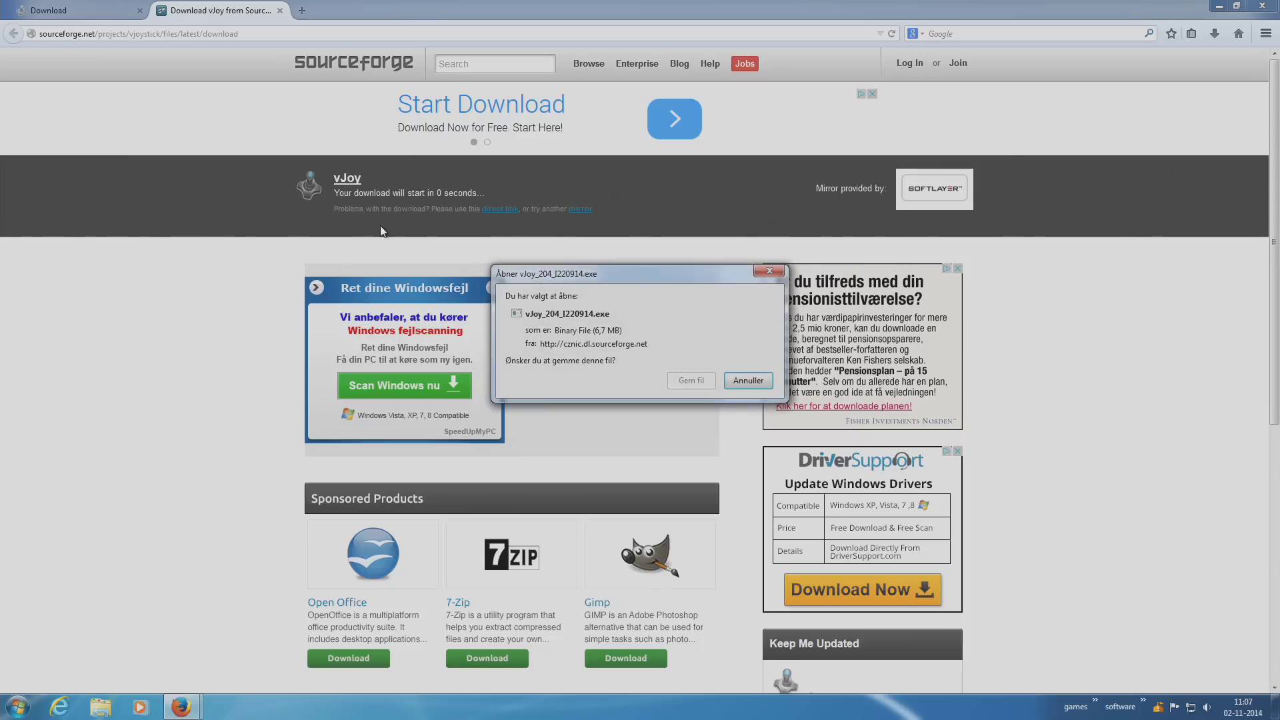
{"action": "left_click", "coordinate": [750, 378]}
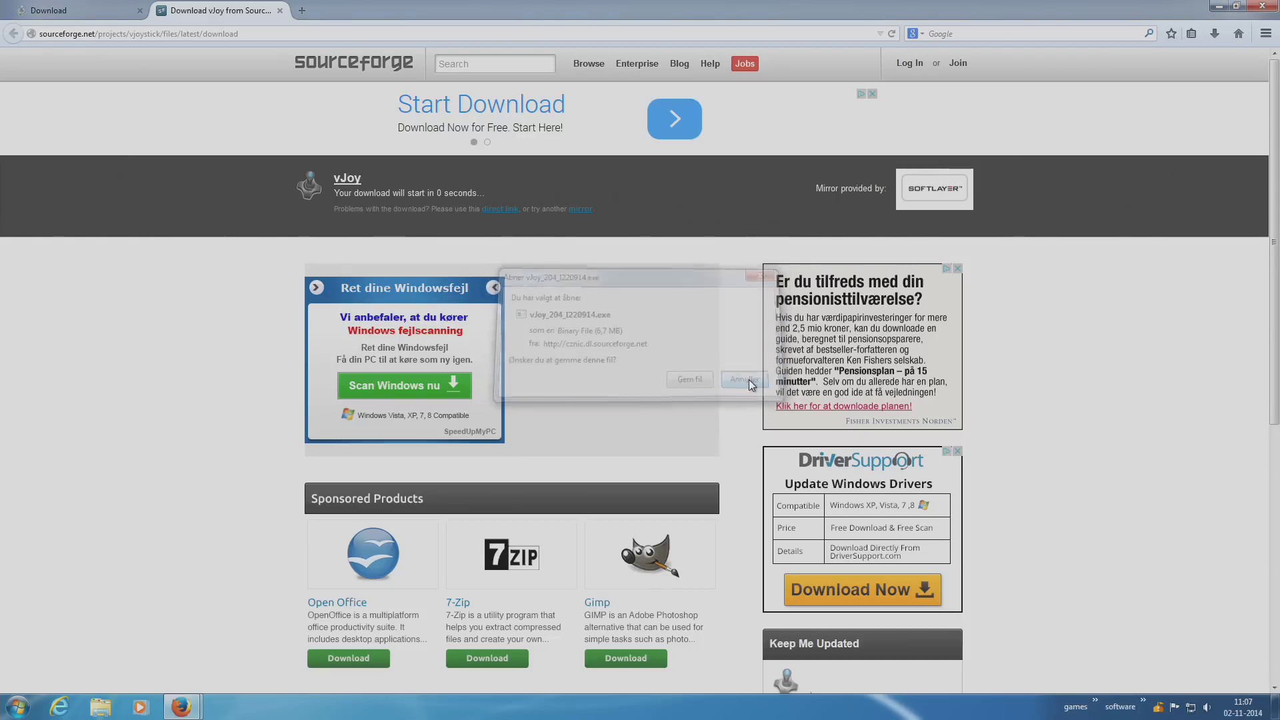
Step: Close the SourceForge vJoy tab, return to the UJR page, and cancel the ujr.zip download
{"action": "left_click", "coordinate": [280, 11]}
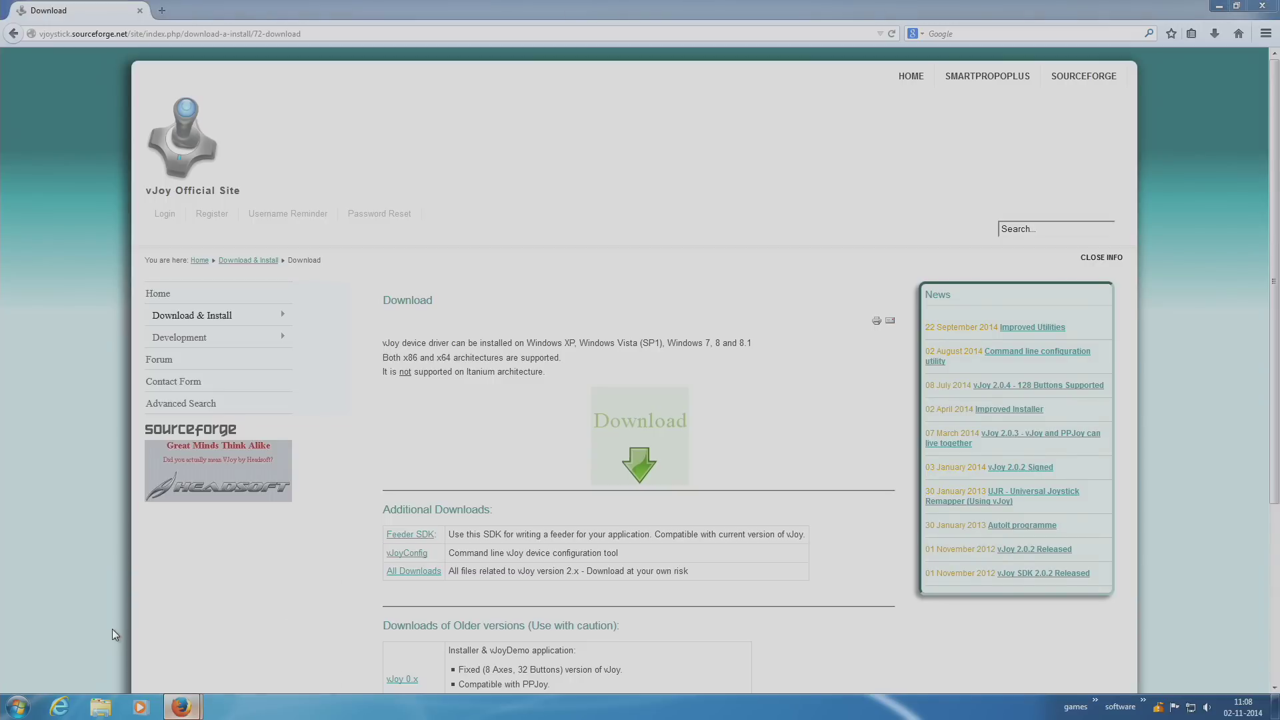
{"action": "key", "text": "alt+Left"}
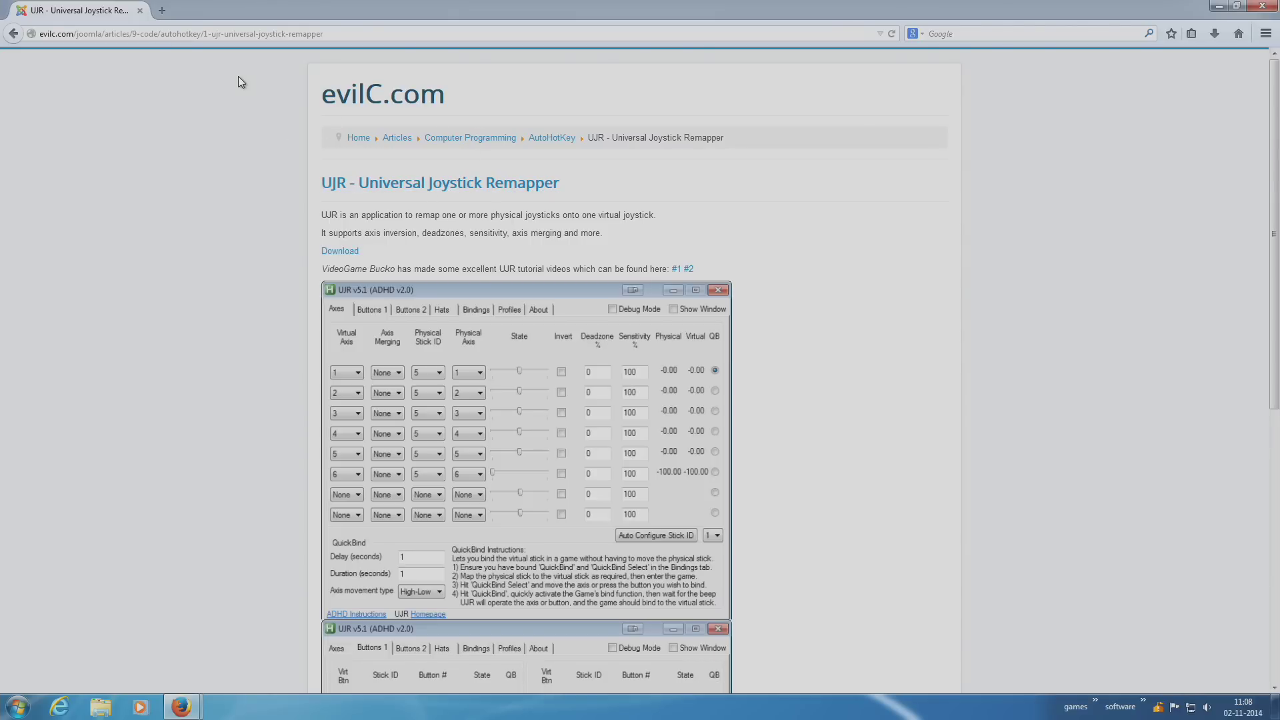
{"action": "left_click", "coordinate": [341, 248]}
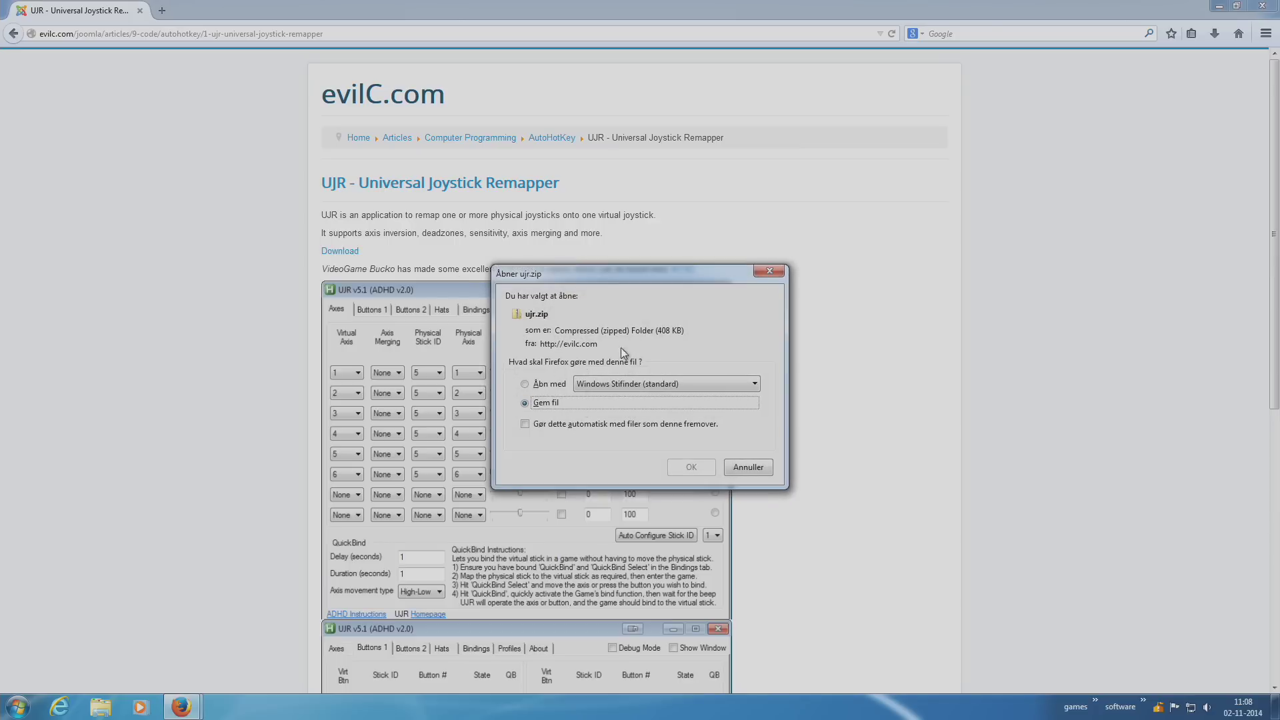
{"action": "left_click", "coordinate": [760, 468]}
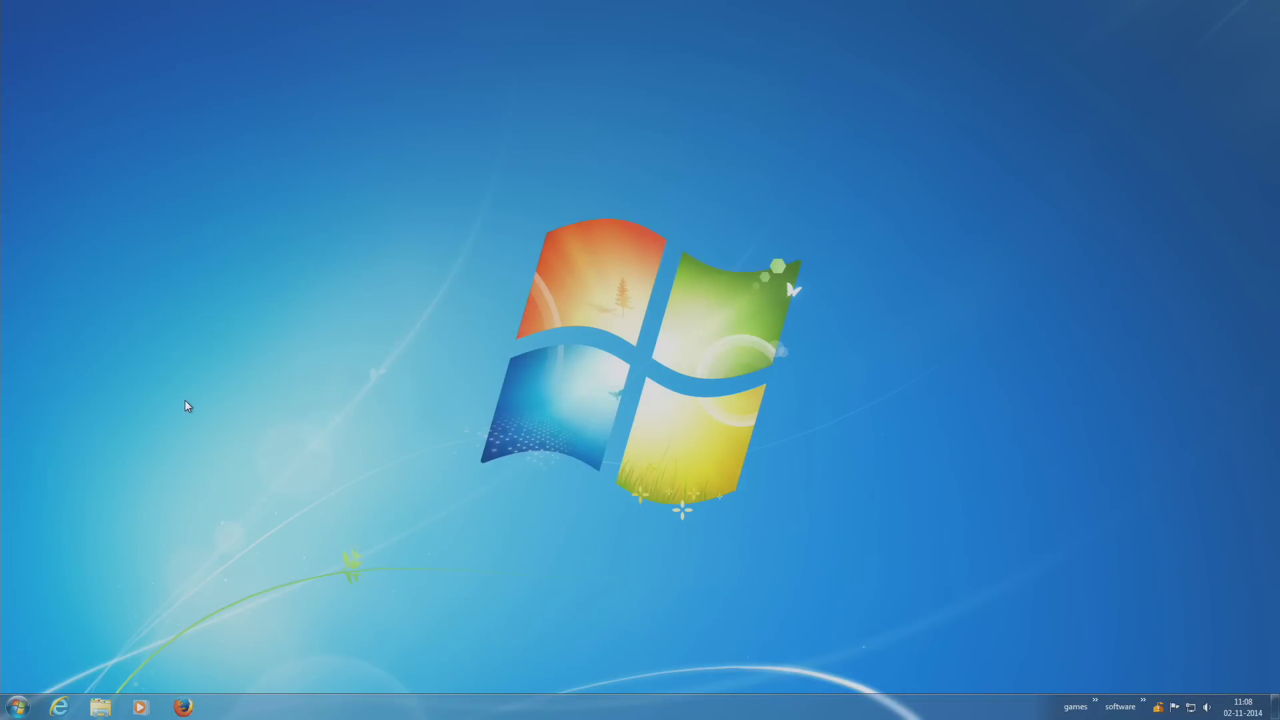
Step: Launch the vJoy_204_I220914 installer from the Downloads (Overførsler) folder in Explorer
{"action": "left_click", "coordinate": [100, 705]}
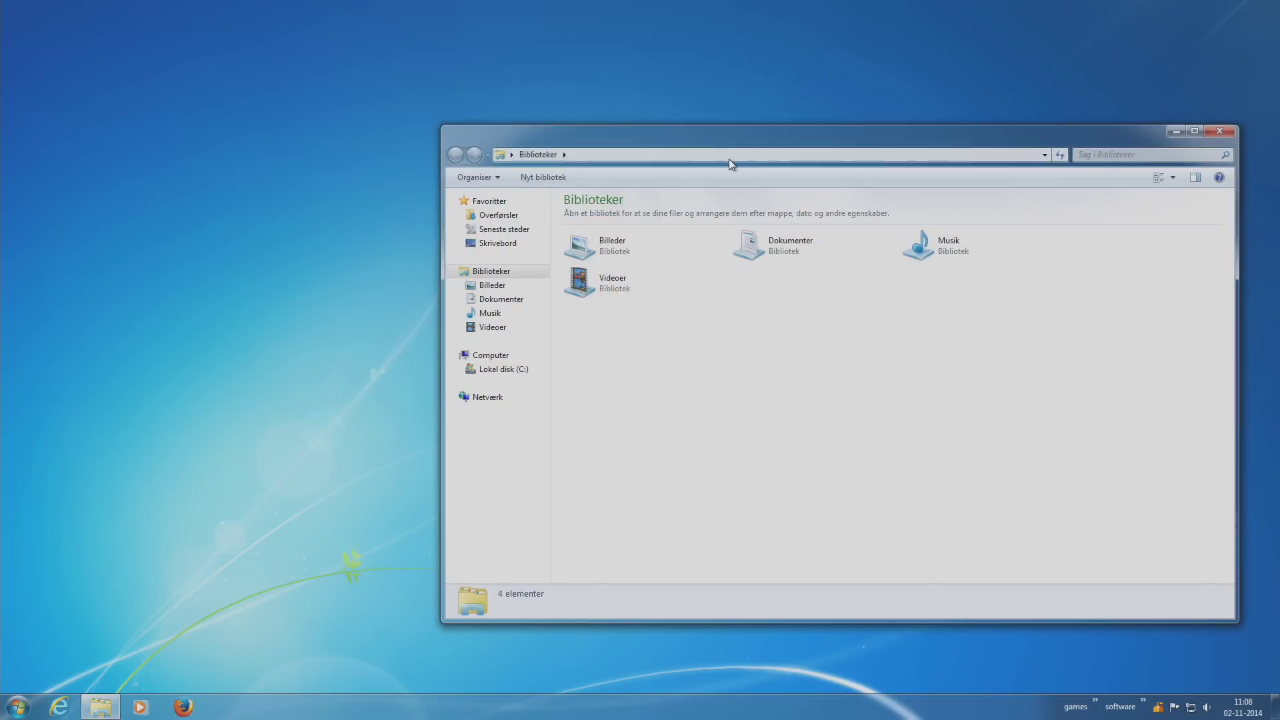
{"action": "left_click_drag", "start_coordinate": [734, 135], "coordinate": [530, 86]}
{"action": "left_click", "coordinate": [296, 168]}
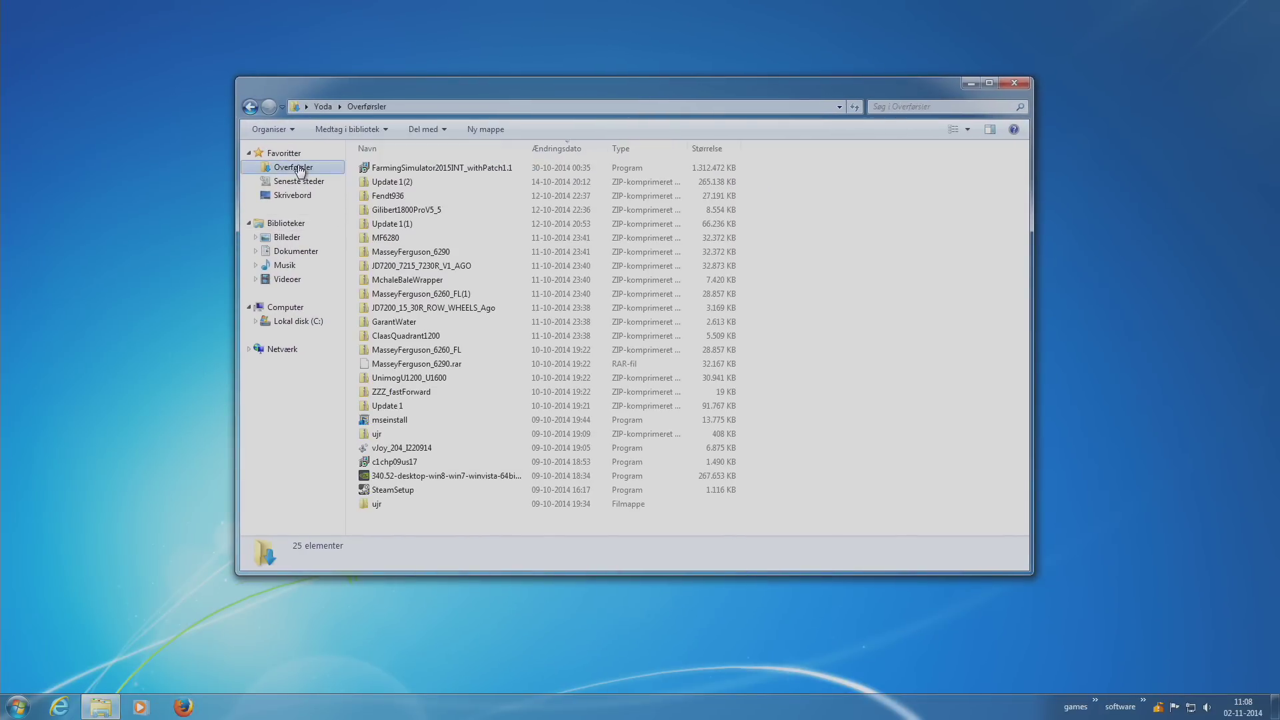
{"action": "left_click", "coordinate": [402, 451]}
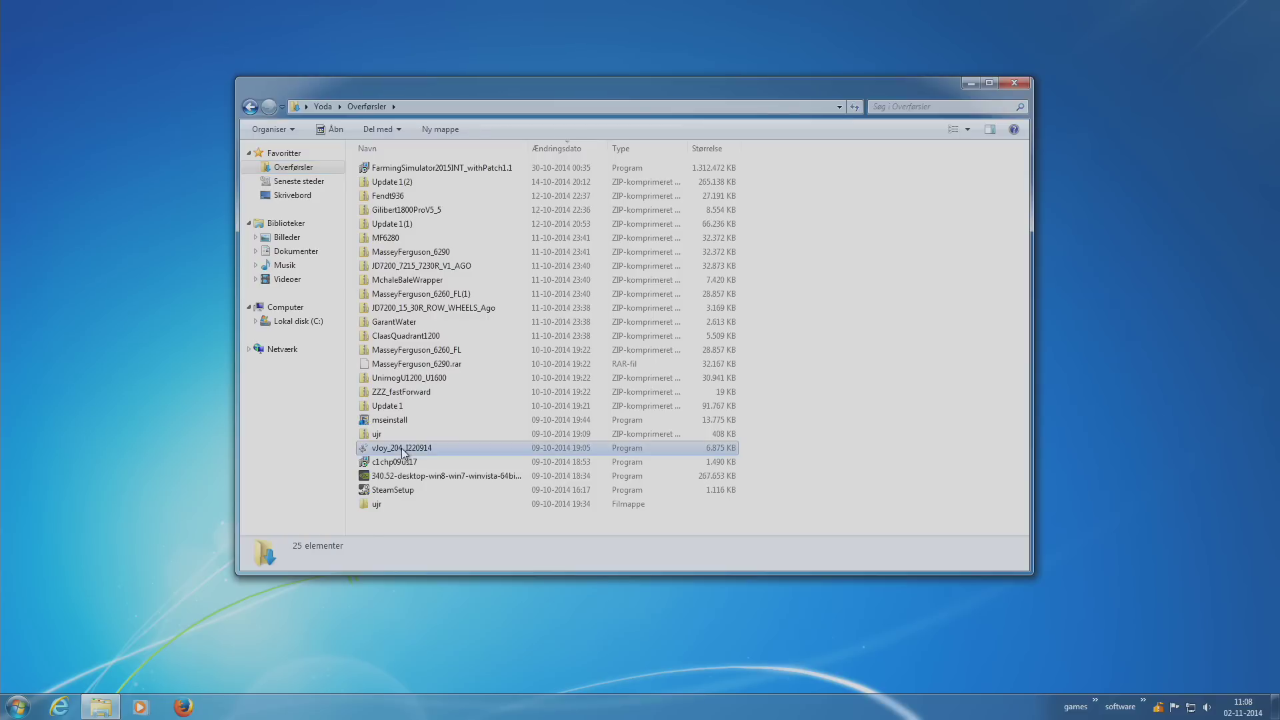
{"action": "double_click", "coordinate": [403, 451]}
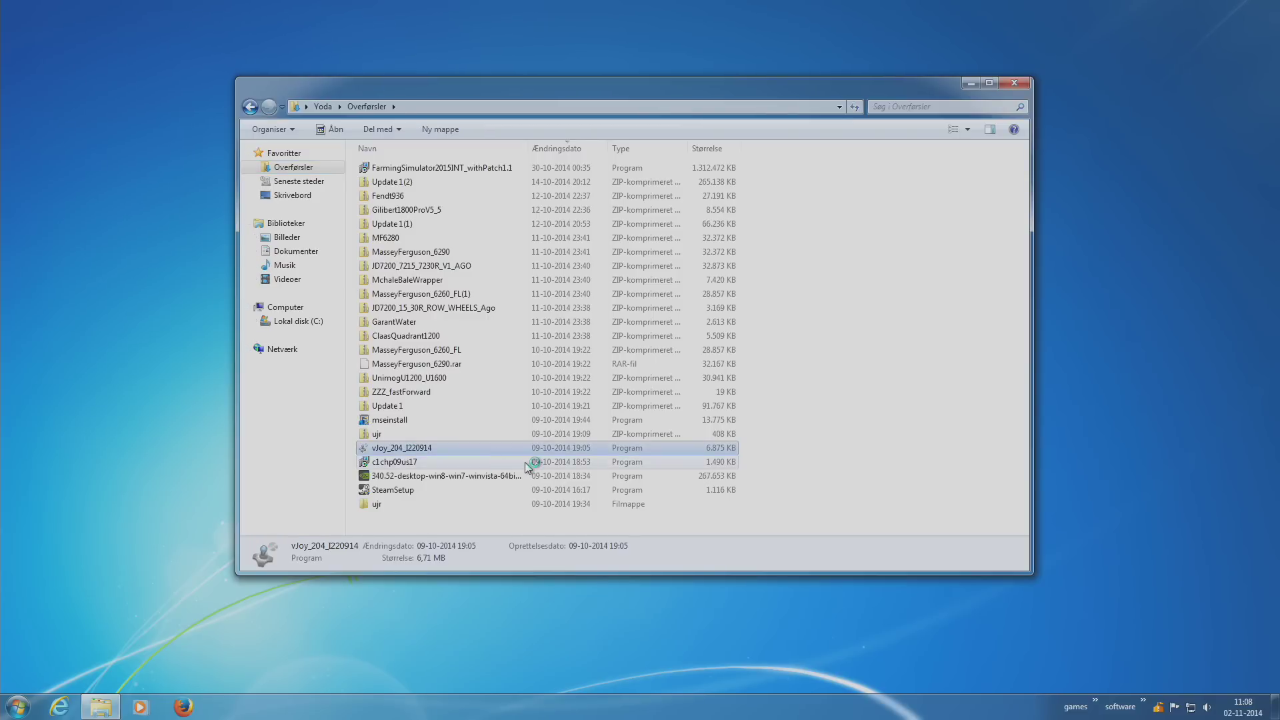
Step: Run vJoy setup with the default components and approve the device software installation
{"action": "left_click", "coordinate": [676, 364]}
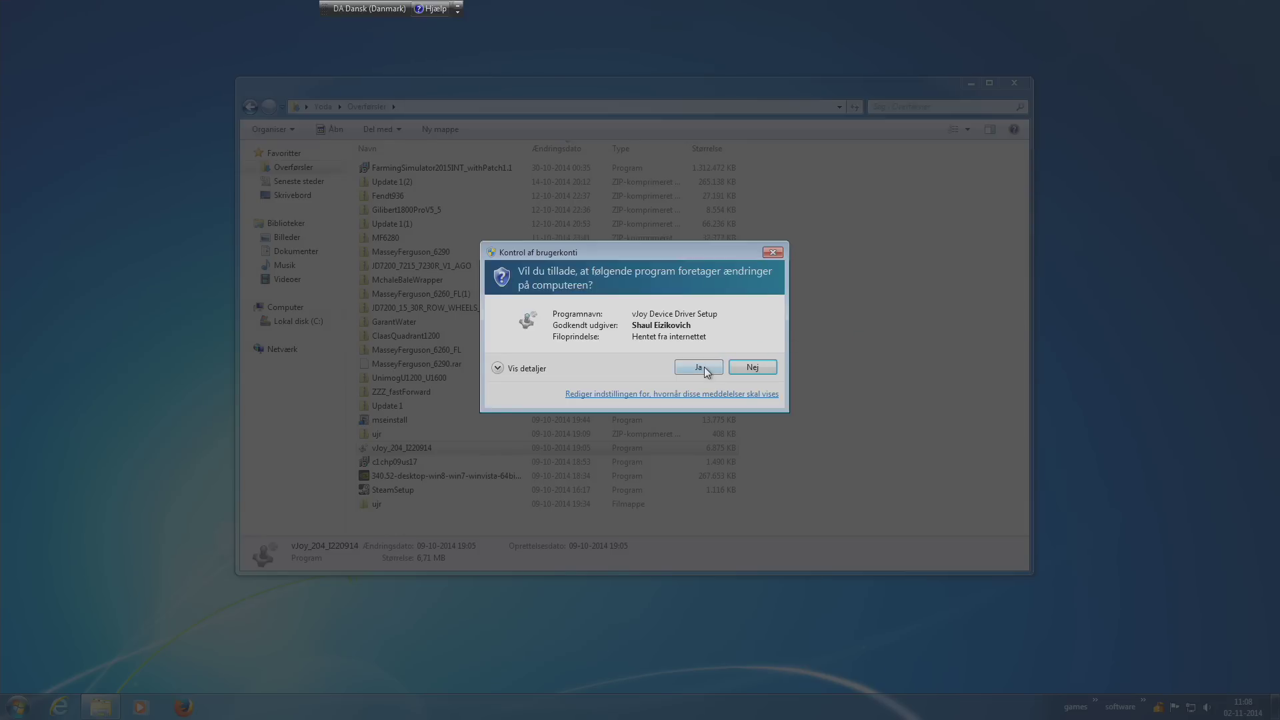
{"action": "left_click", "coordinate": [698, 367]}
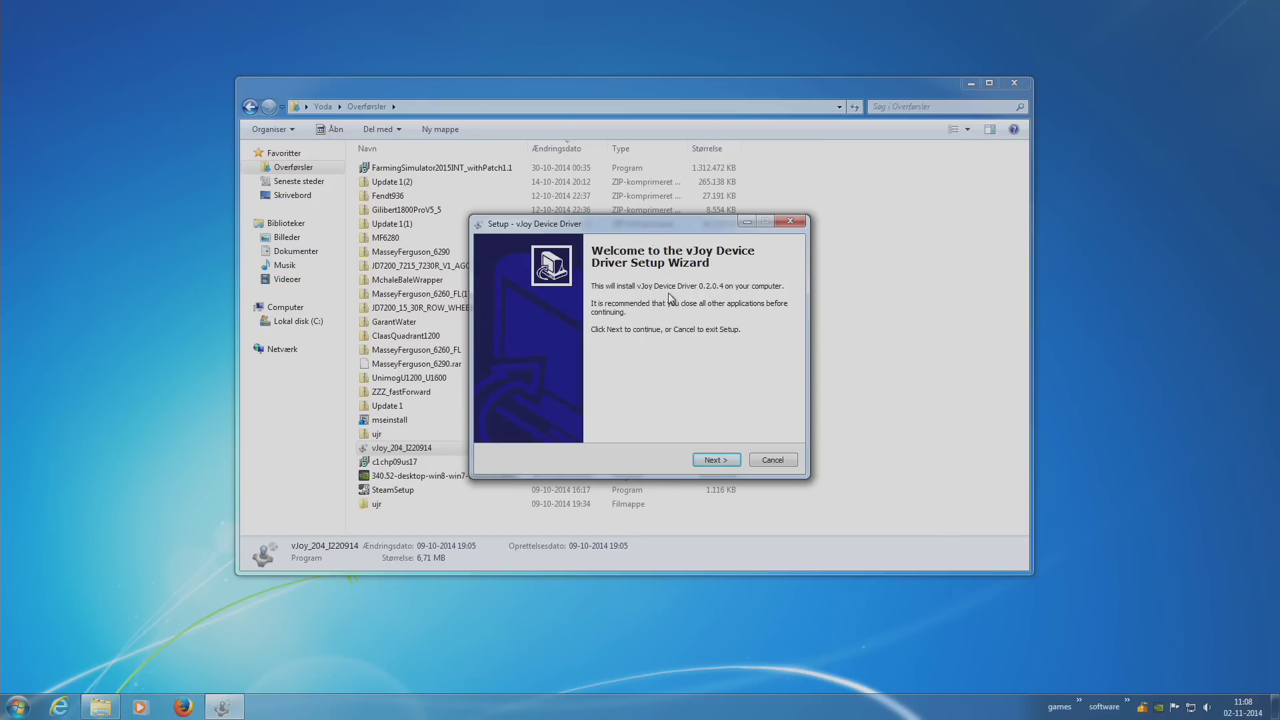
{"action": "left_click", "coordinate": [715, 464]}
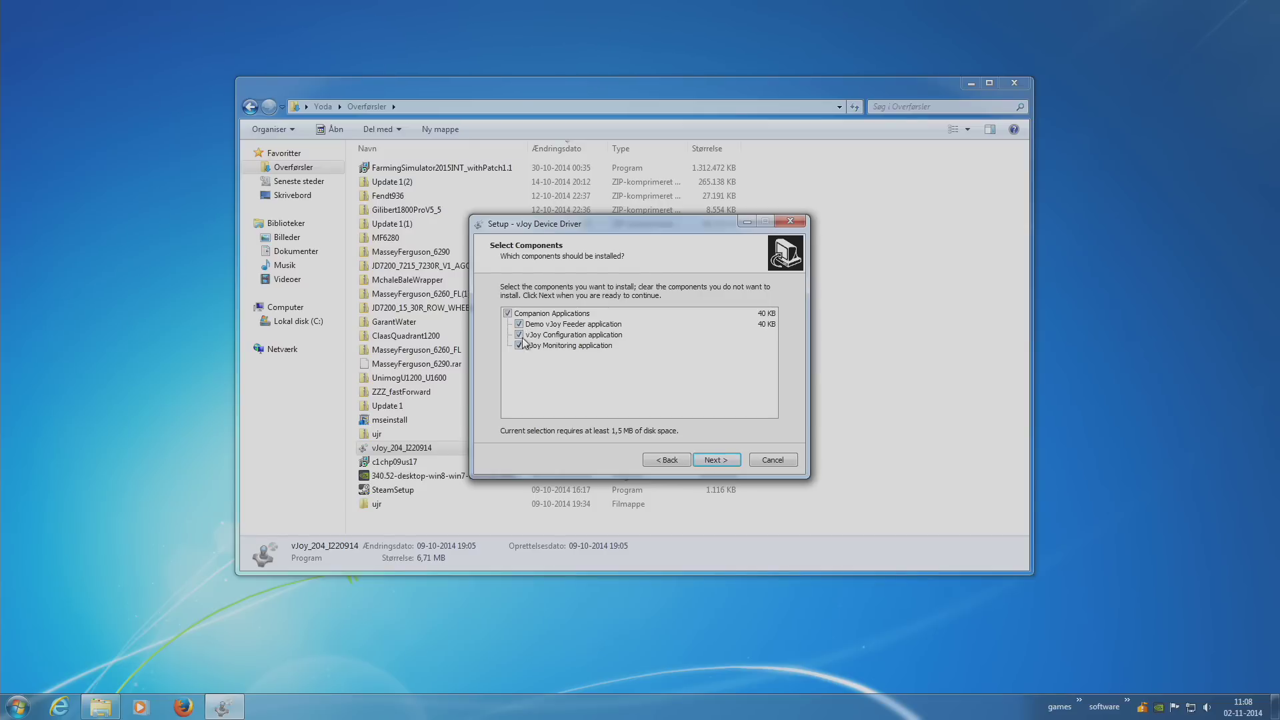
{"action": "left_click", "coordinate": [716, 460]}
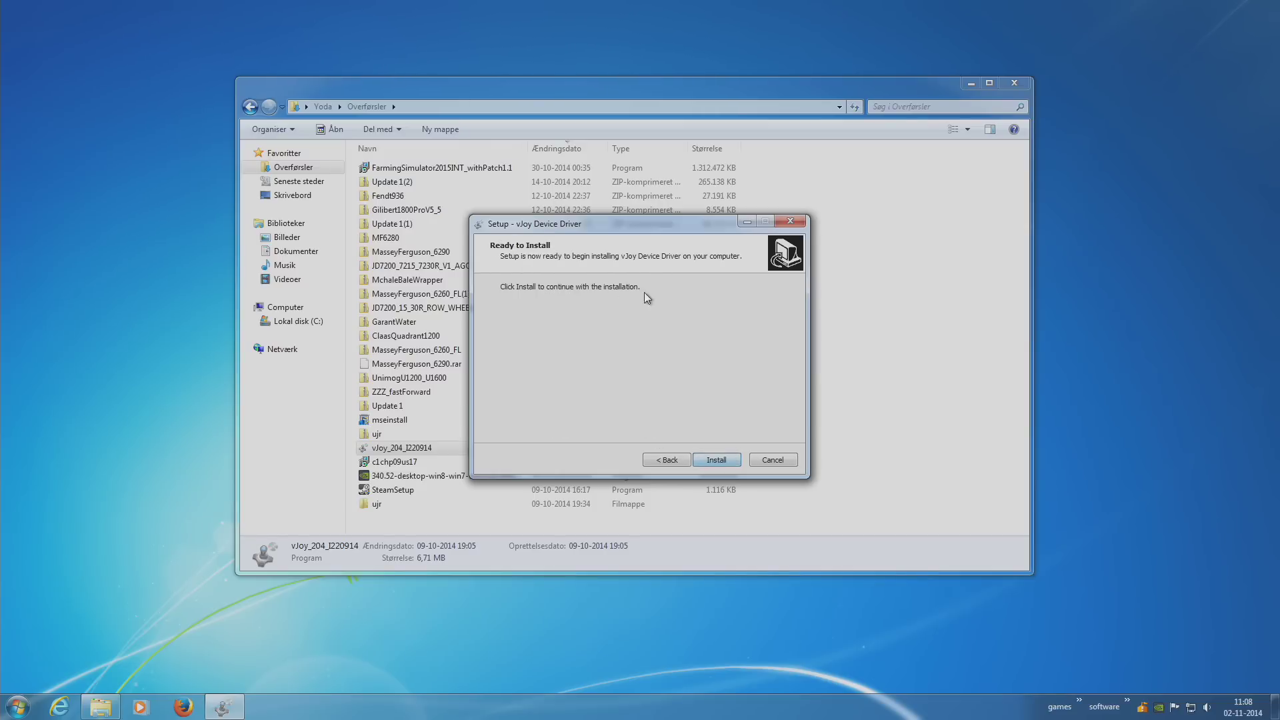
{"action": "left_click", "coordinate": [731, 466]}
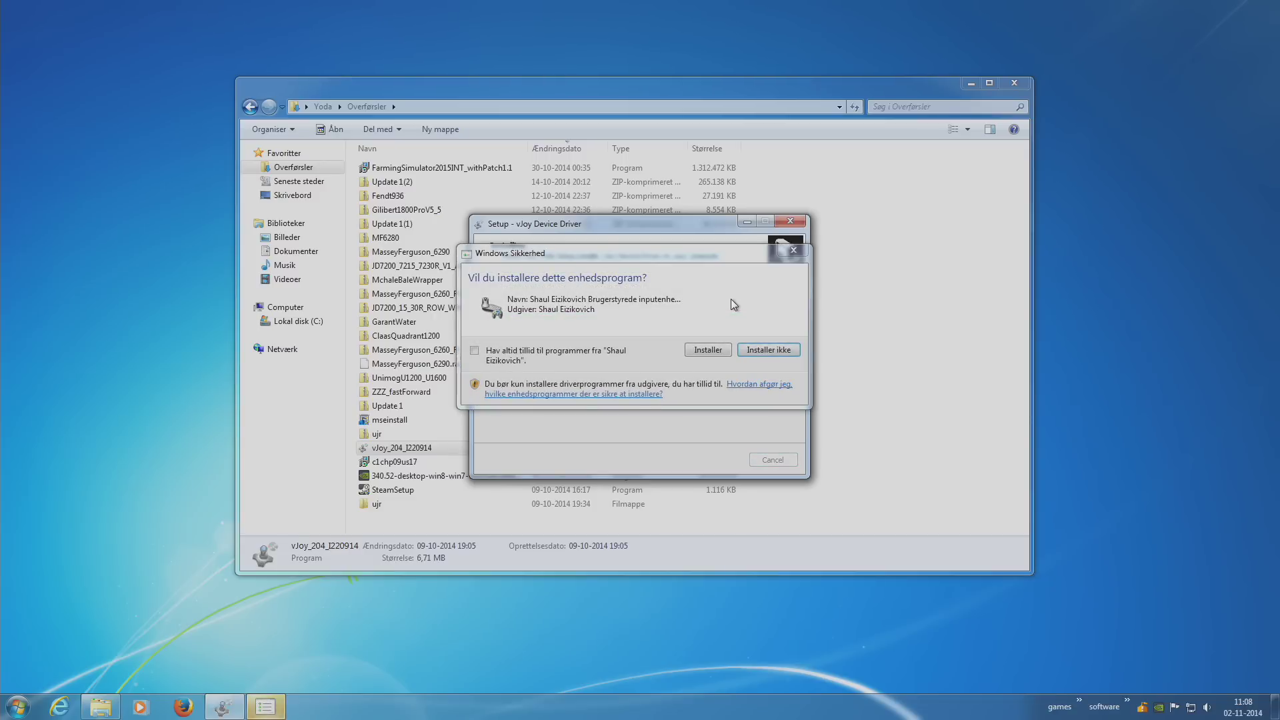
{"action": "left_click", "coordinate": [708, 351]}
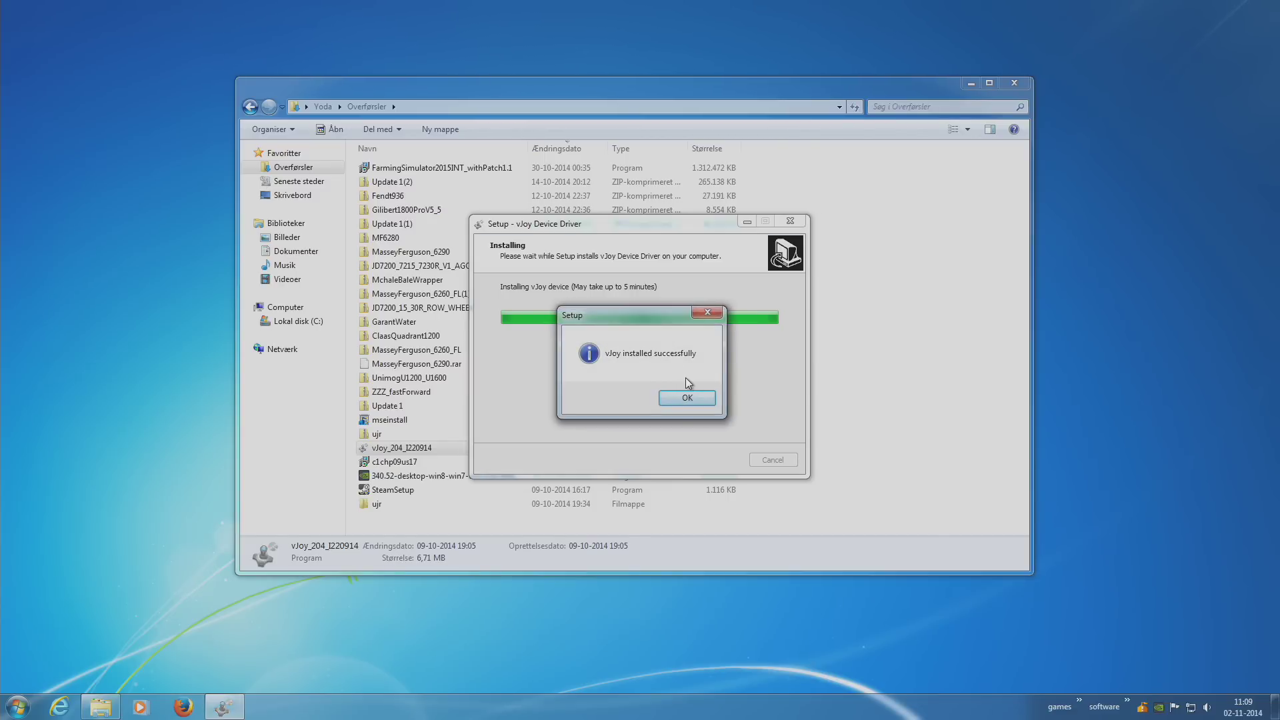
{"action": "left_click", "coordinate": [686, 397]}
Step: Open game controller settings (Indstillinger for spillecontrollere) from the PC/PS2/PS3 Steering Wheel in Devices and Printers
{"action": "left_click_drag", "start_coordinate": [646, 130], "coordinate": [669, 87]}
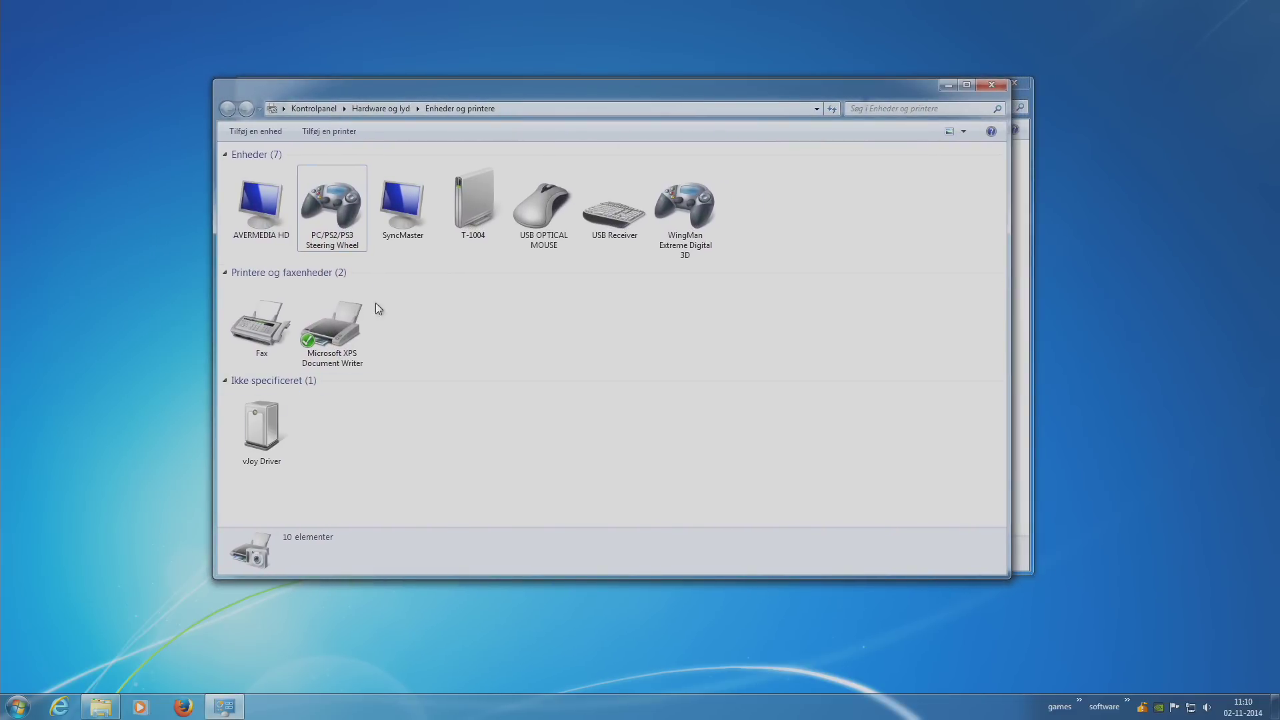
{"action": "left_click", "coordinate": [335, 215]}
{"action": "left_click", "coordinate": [696, 210]}
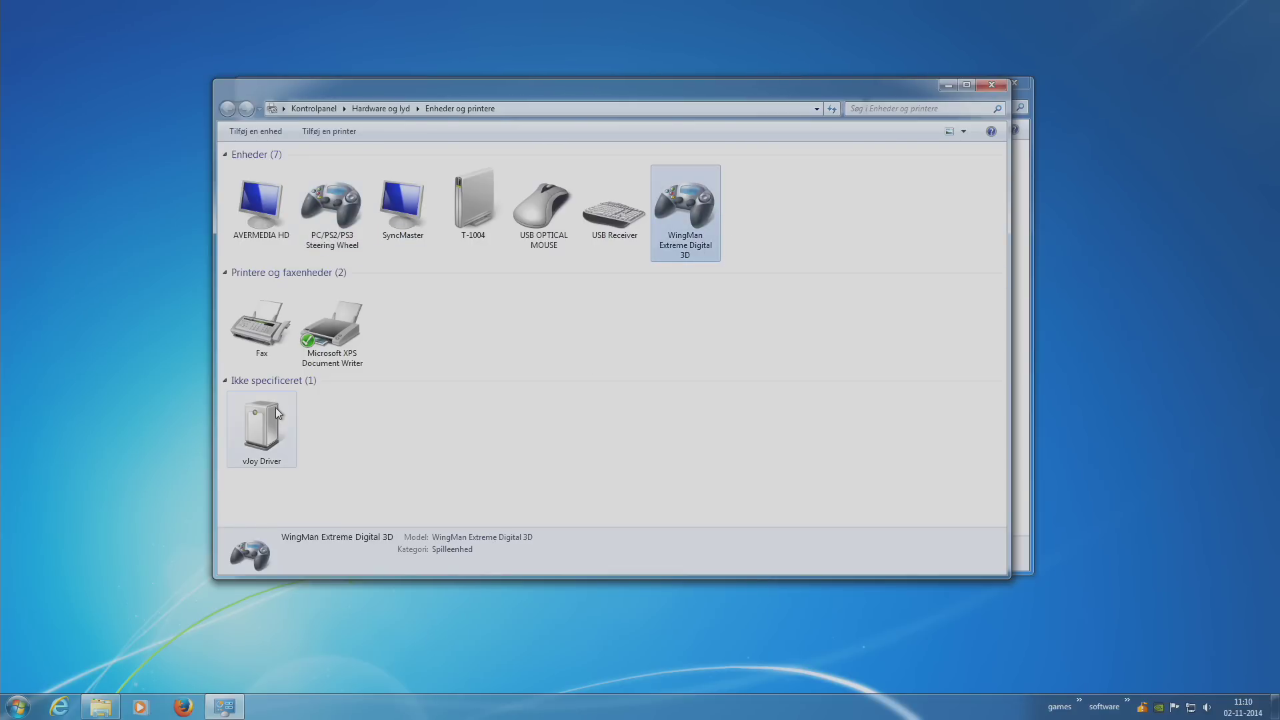
{"action": "left_click", "coordinate": [293, 419]}
{"action": "left_click", "coordinate": [474, 405]}
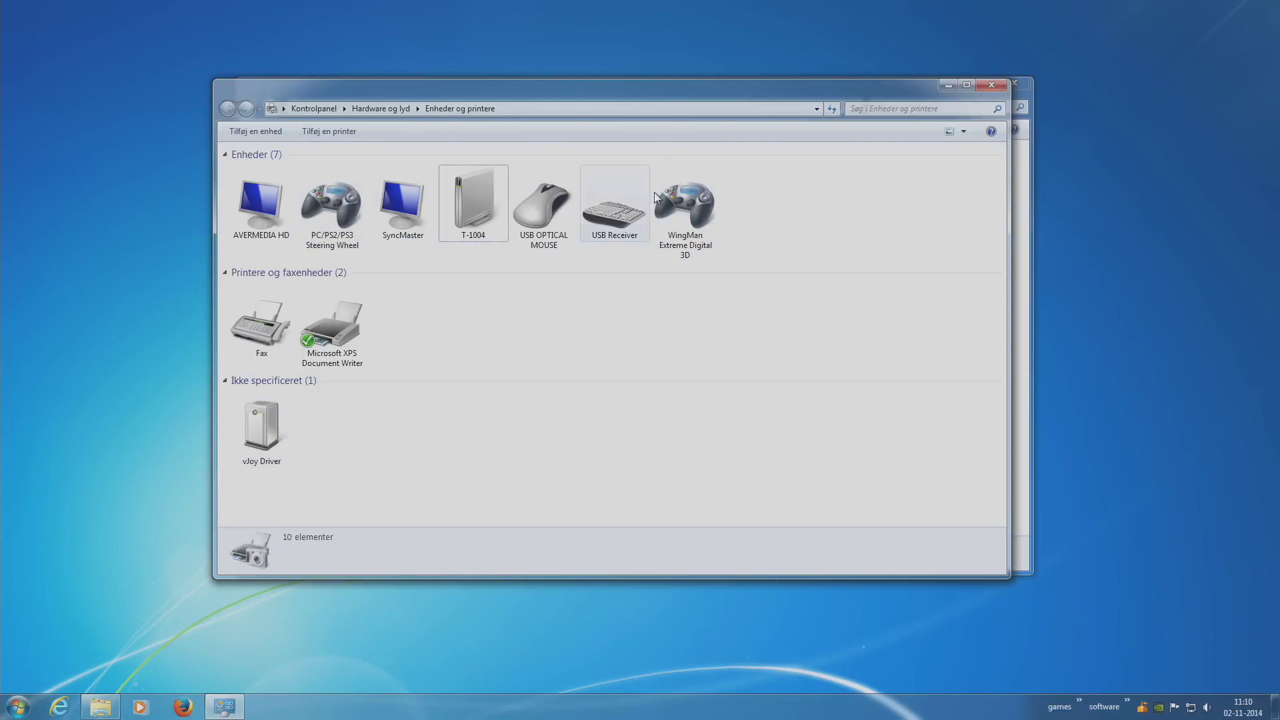
{"action": "right_click", "coordinate": [333, 206]}
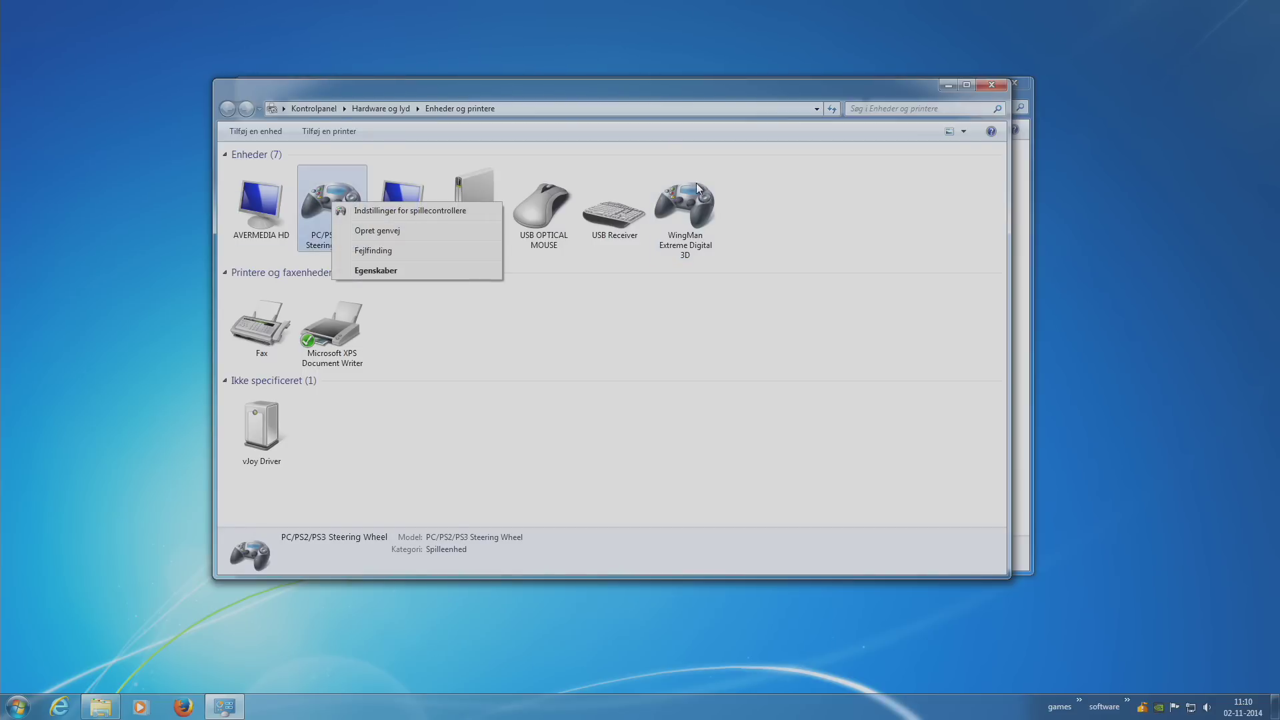
{"action": "left_click", "coordinate": [369, 211]}
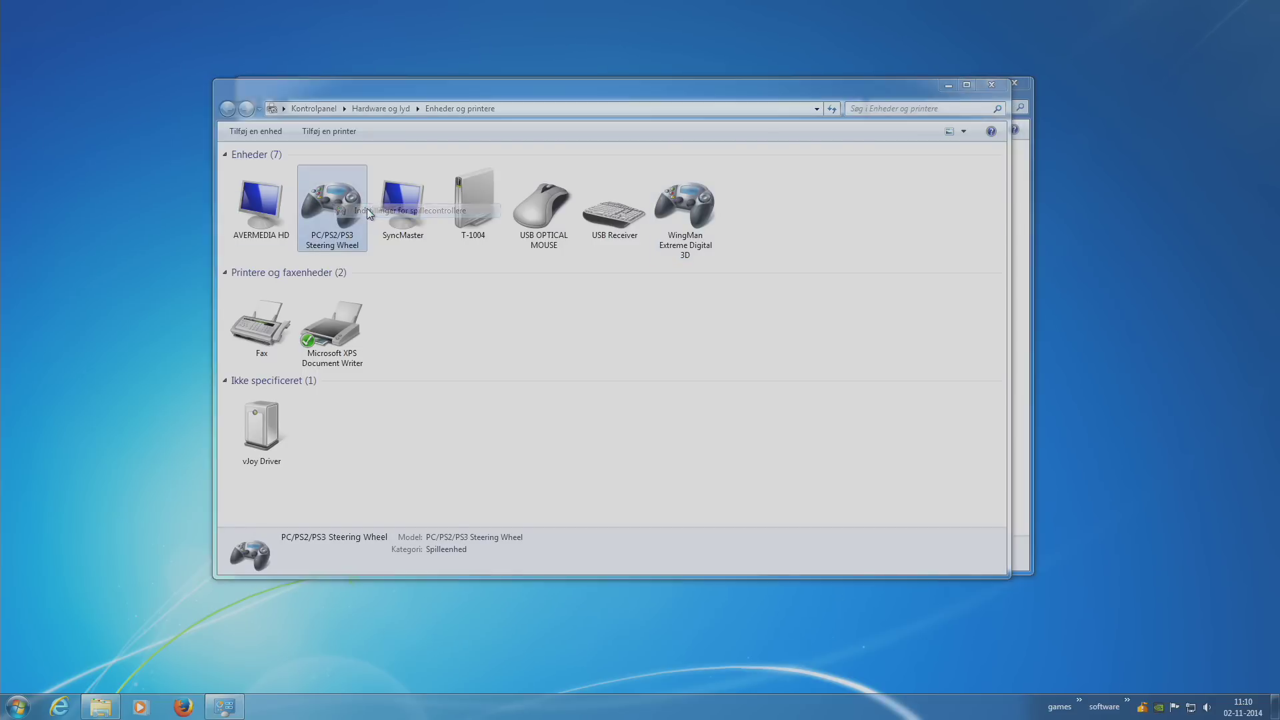
{"action": "left_click_drag", "start_coordinate": [171, 85], "coordinate": [537, 219]}
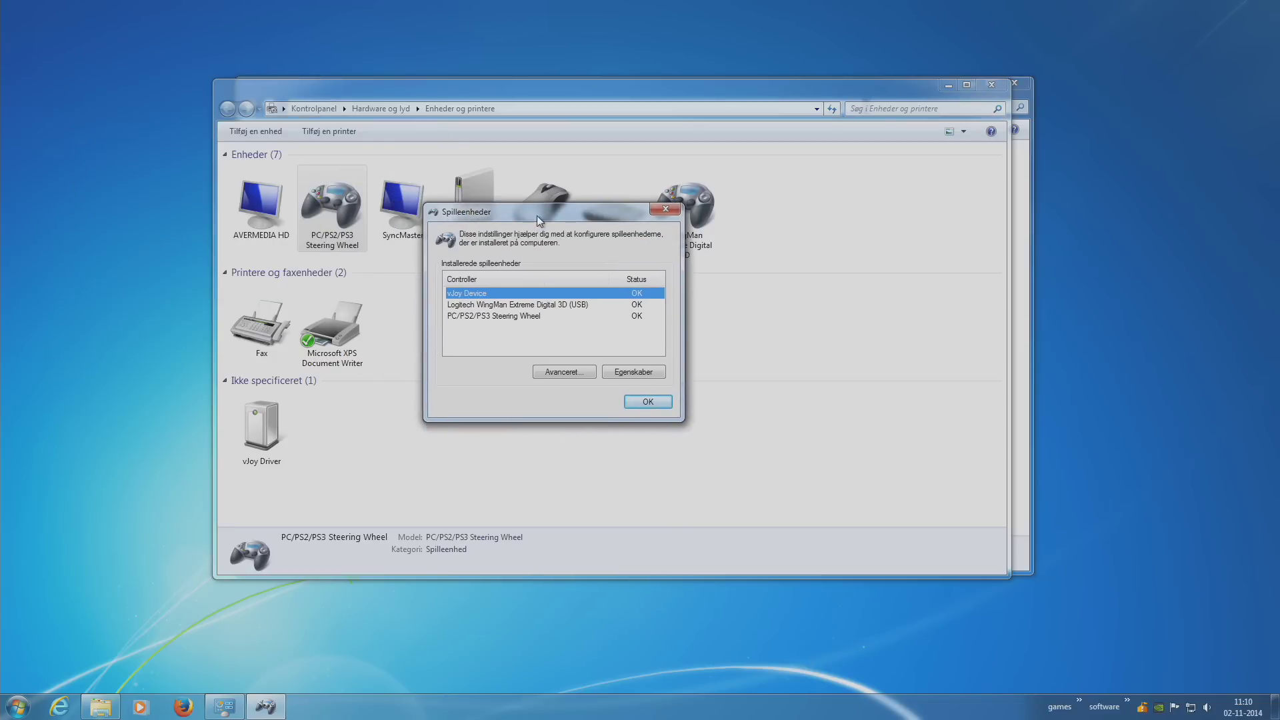
Step: Under Avanceret, choose vJoy Device as Foretrukken enhed and confirm
{"action": "left_click", "coordinate": [562, 372]}
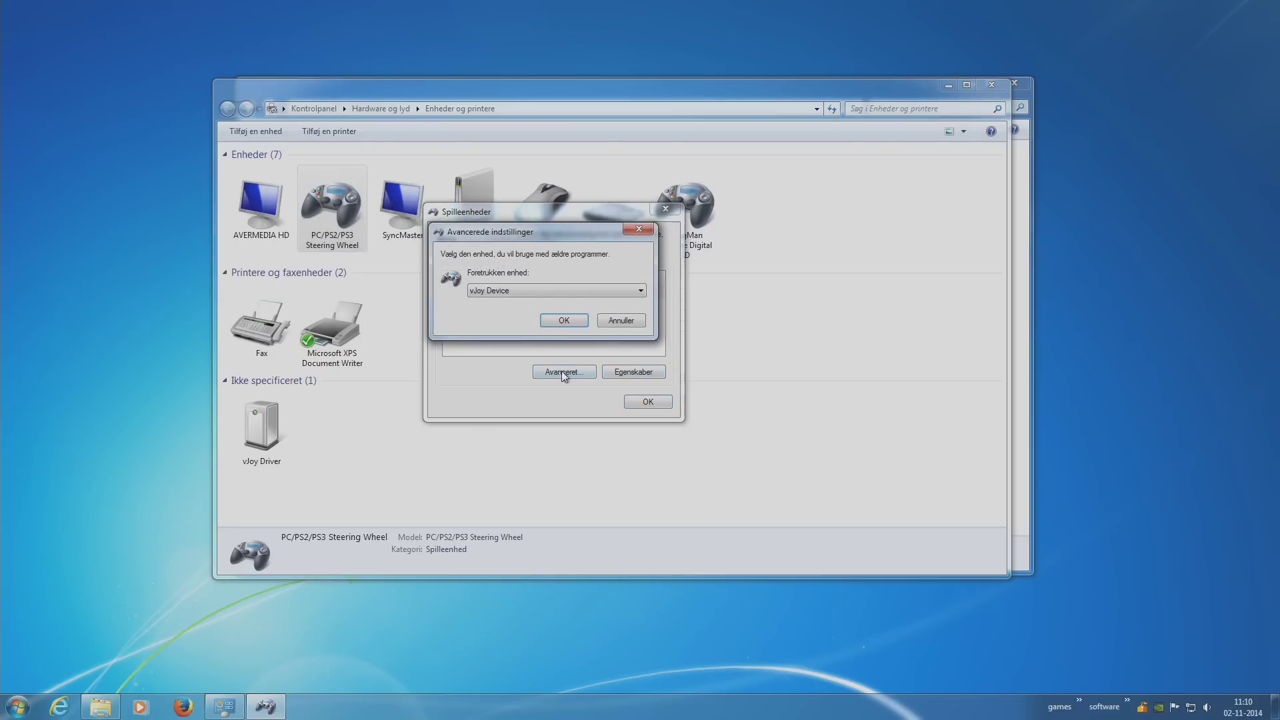
{"action": "left_click", "coordinate": [520, 293]}
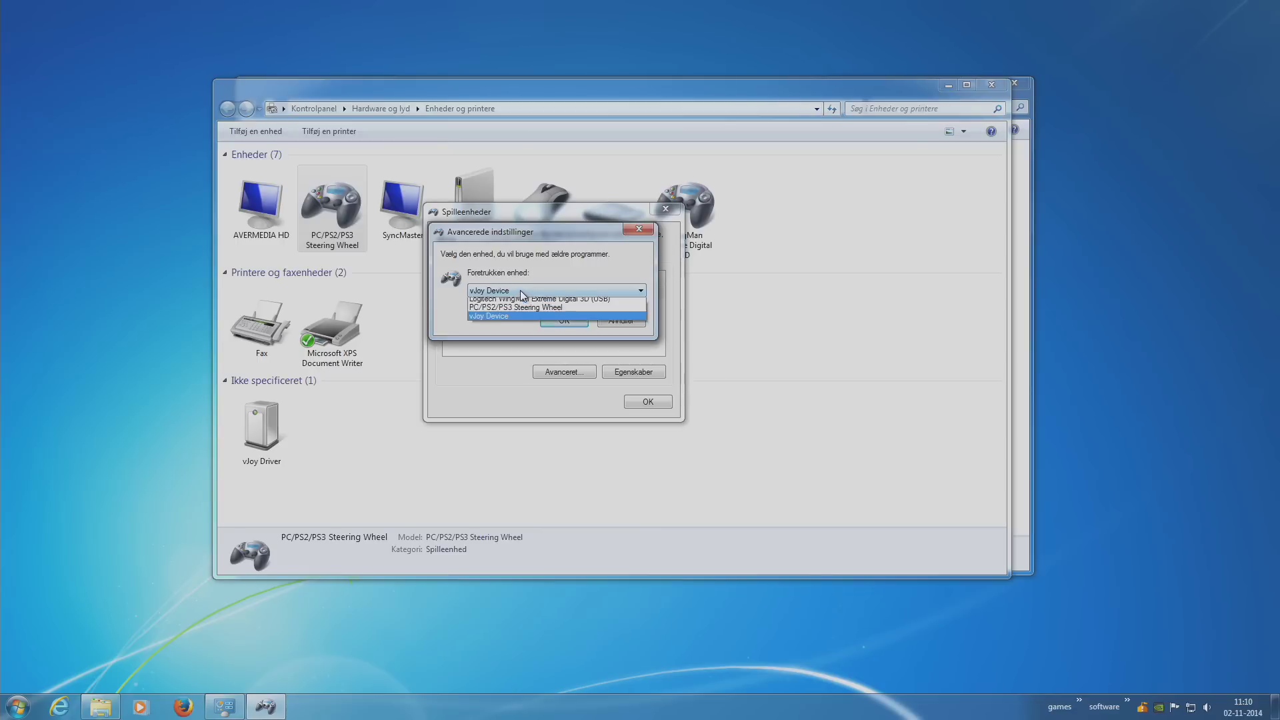
{"action": "left_click", "coordinate": [510, 327]}
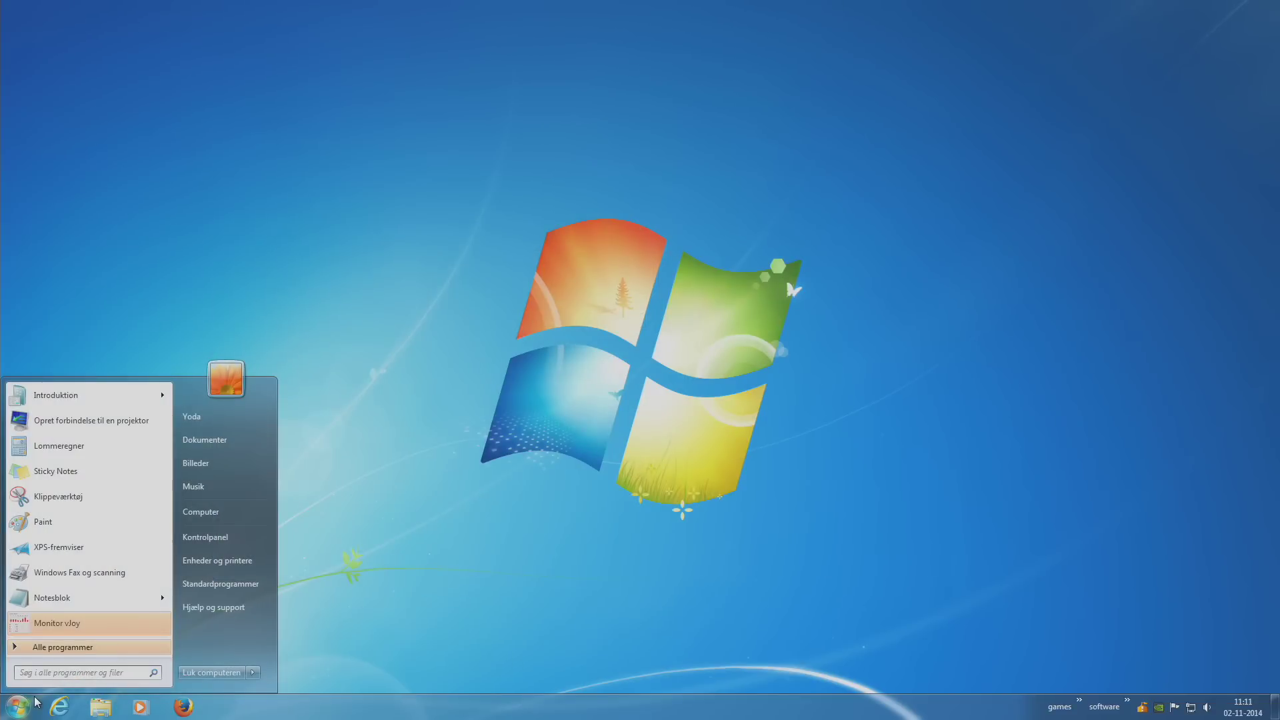
Step: Open Configure vJoy via 'vjoy' search, review axes, 8 buttons and 4-direction POV, then close
{"action": "type", "text": "vjoy"}
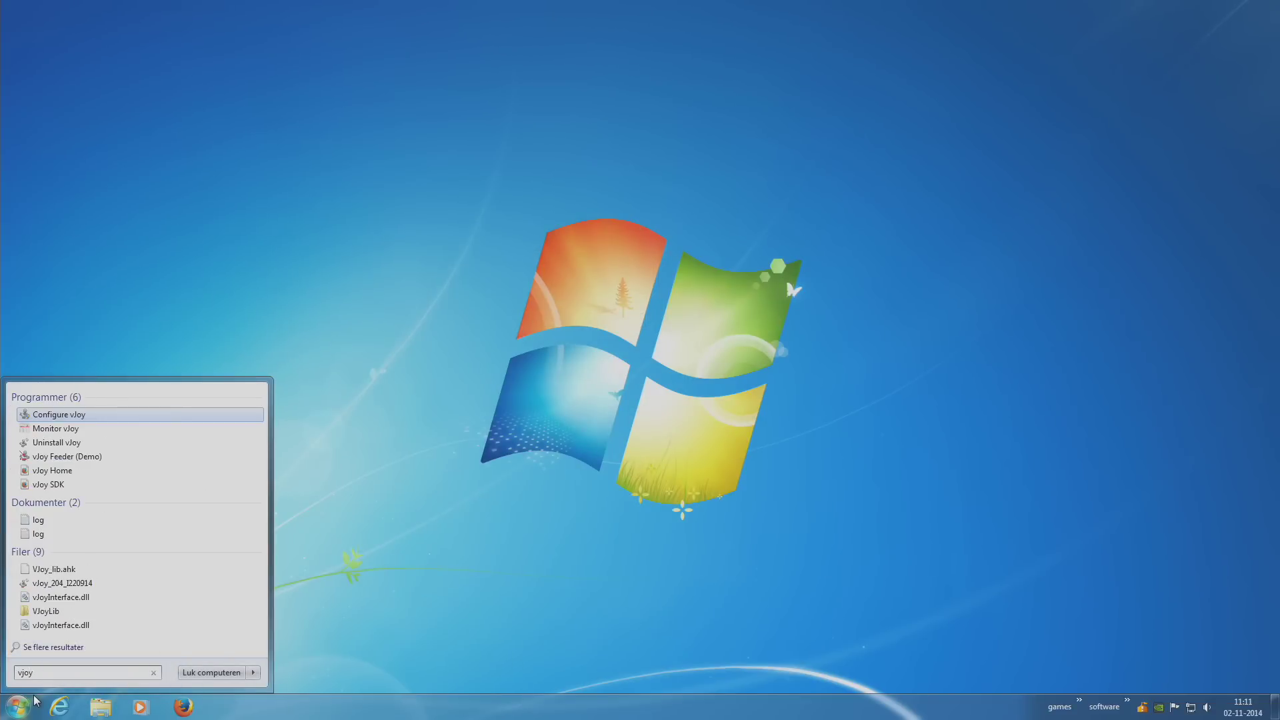
{"action": "left_click", "coordinate": [59, 415]}
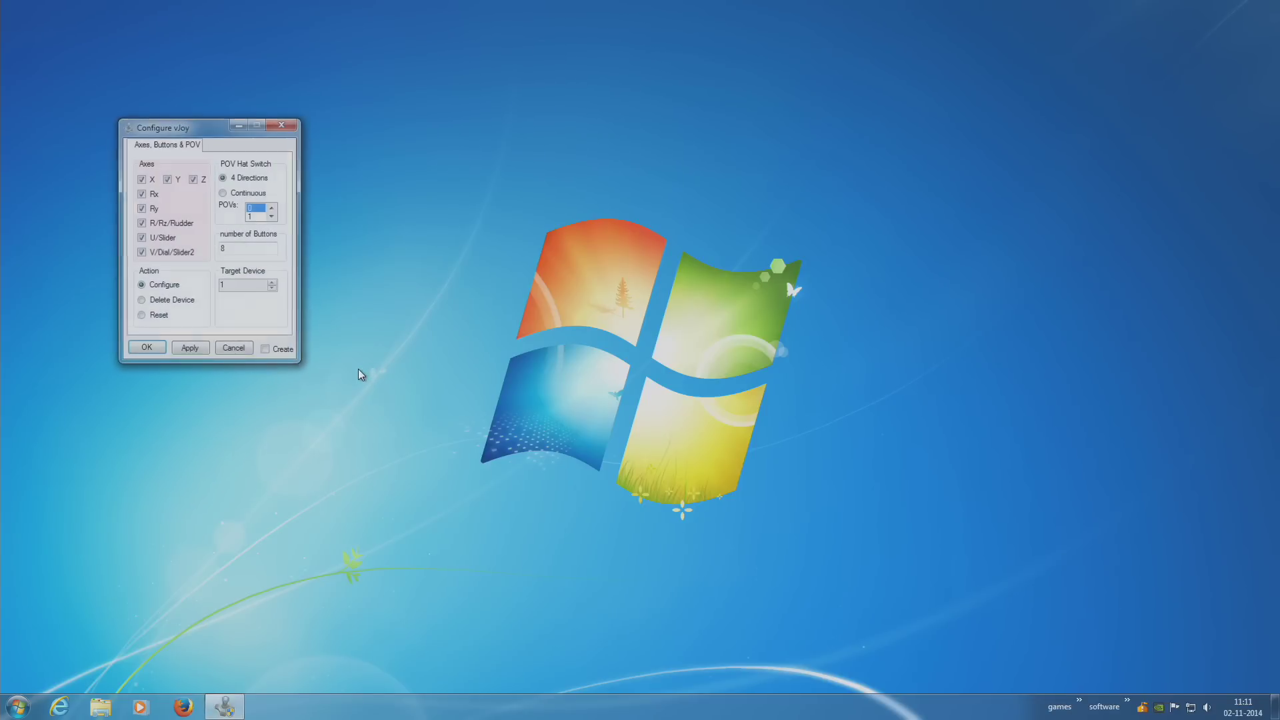
{"action": "left_click_drag", "start_coordinate": [212, 128], "coordinate": [532, 179]}
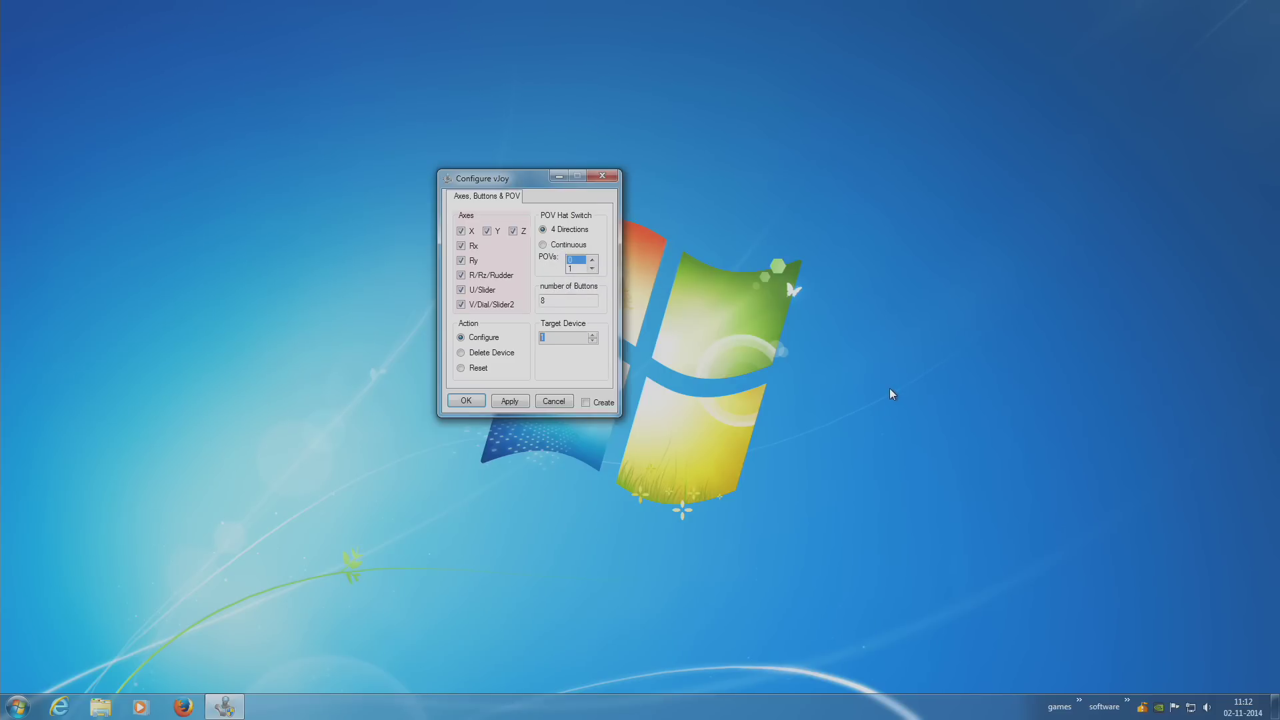
{"action": "double_click", "coordinate": [566, 304]}
{"action": "mouse_move", "coordinate": [574, 231]}
{"action": "key", "text": "Return"}
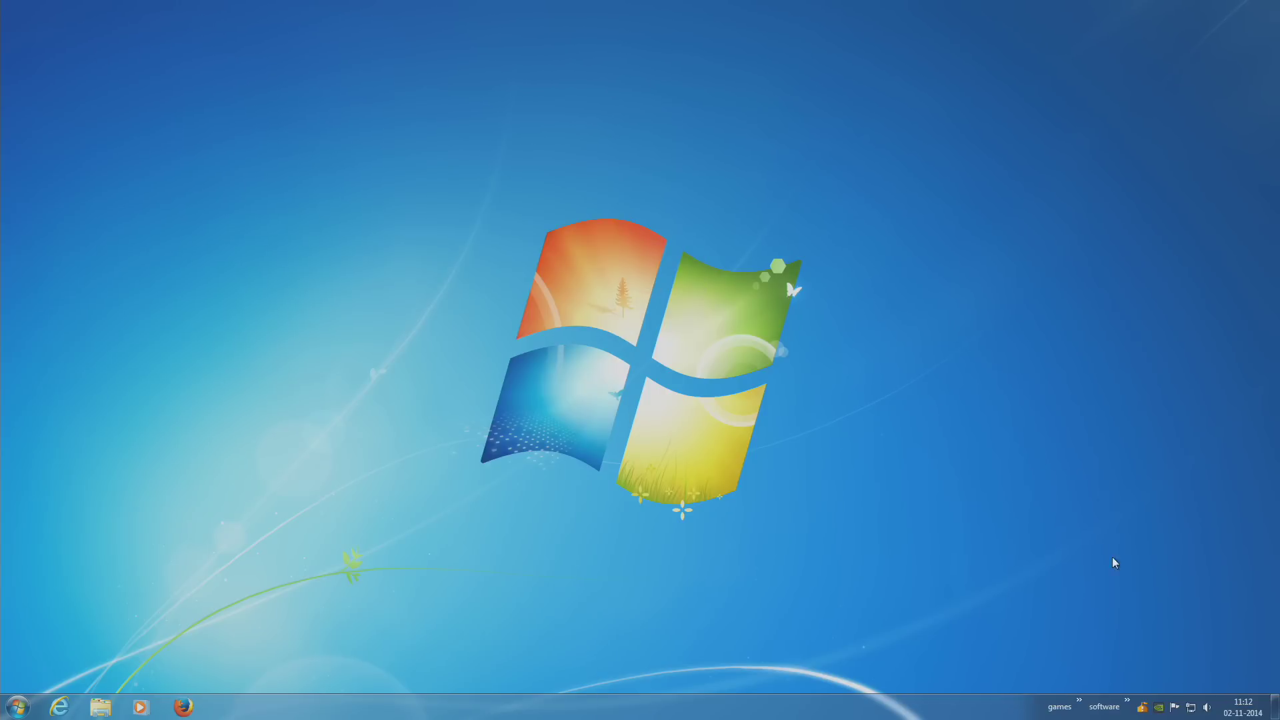
Step: Launch ujr from the taskbar's hidden icons, approving the Kør and Ja prompts
{"action": "left_click", "coordinate": [1129, 710]}
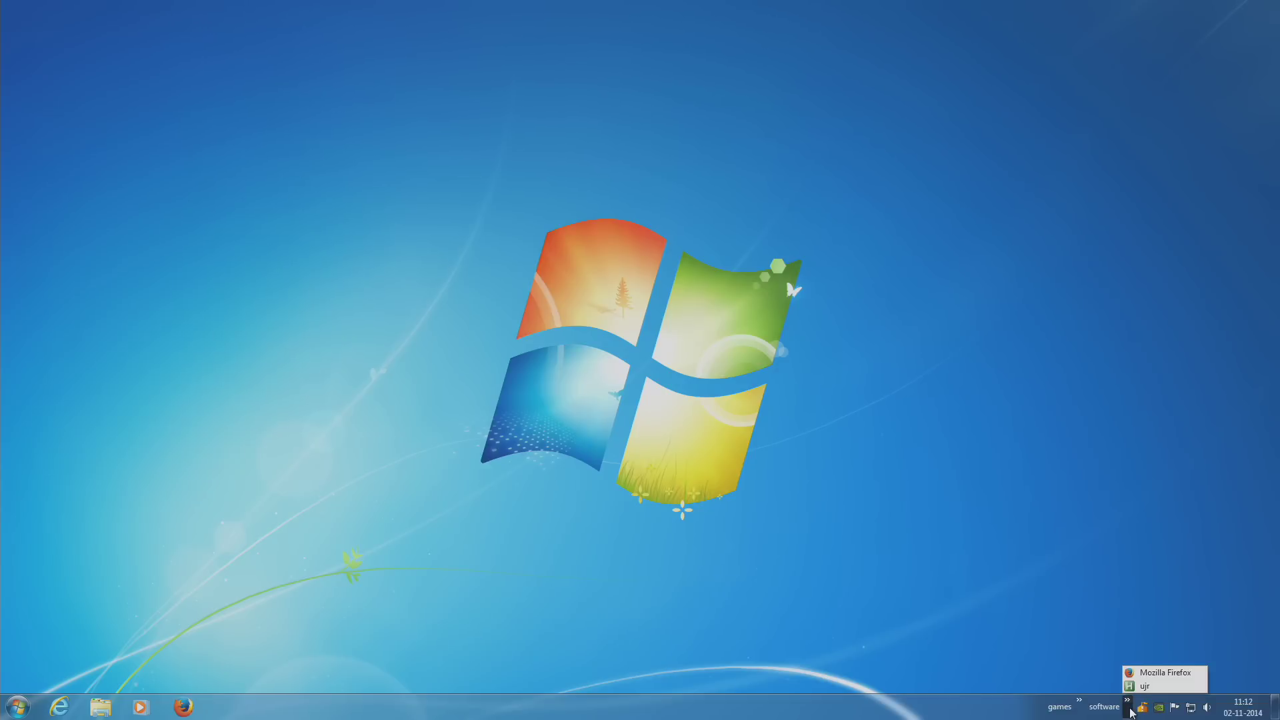
{"action": "left_click", "coordinate": [1143, 686]}
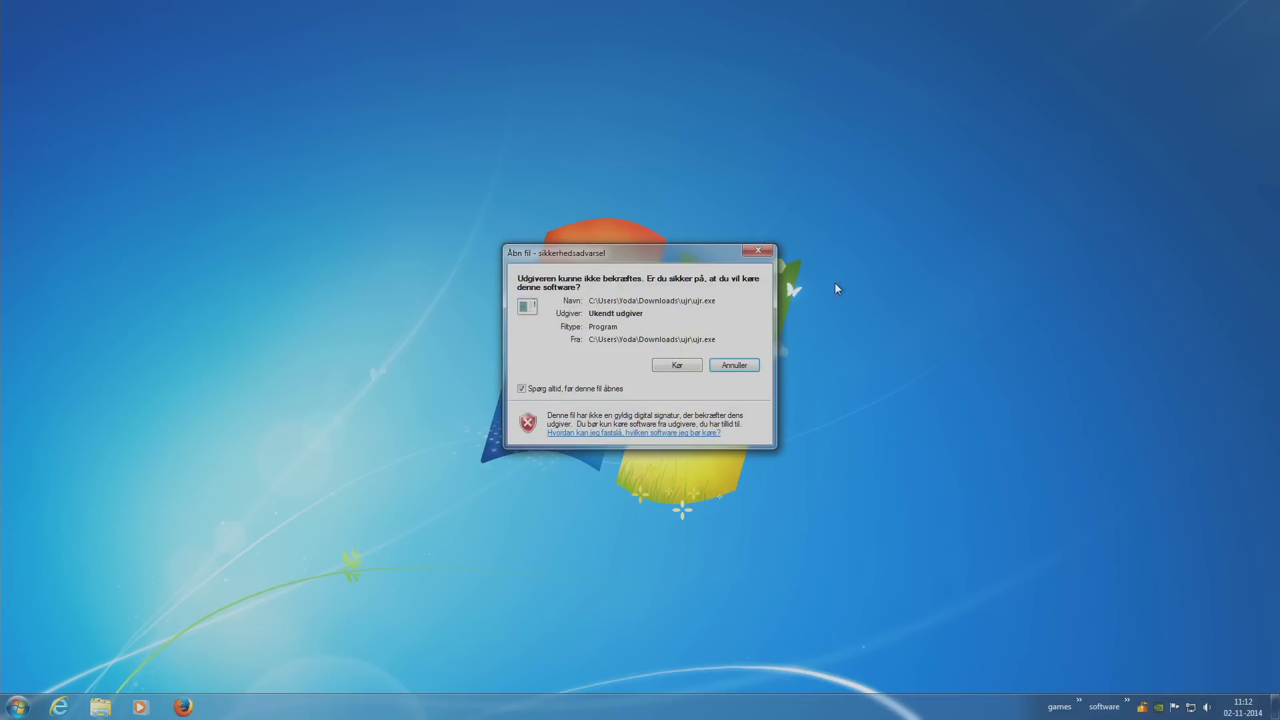
{"action": "left_click", "coordinate": [698, 364]}
{"action": "left_click", "coordinate": [701, 366]}
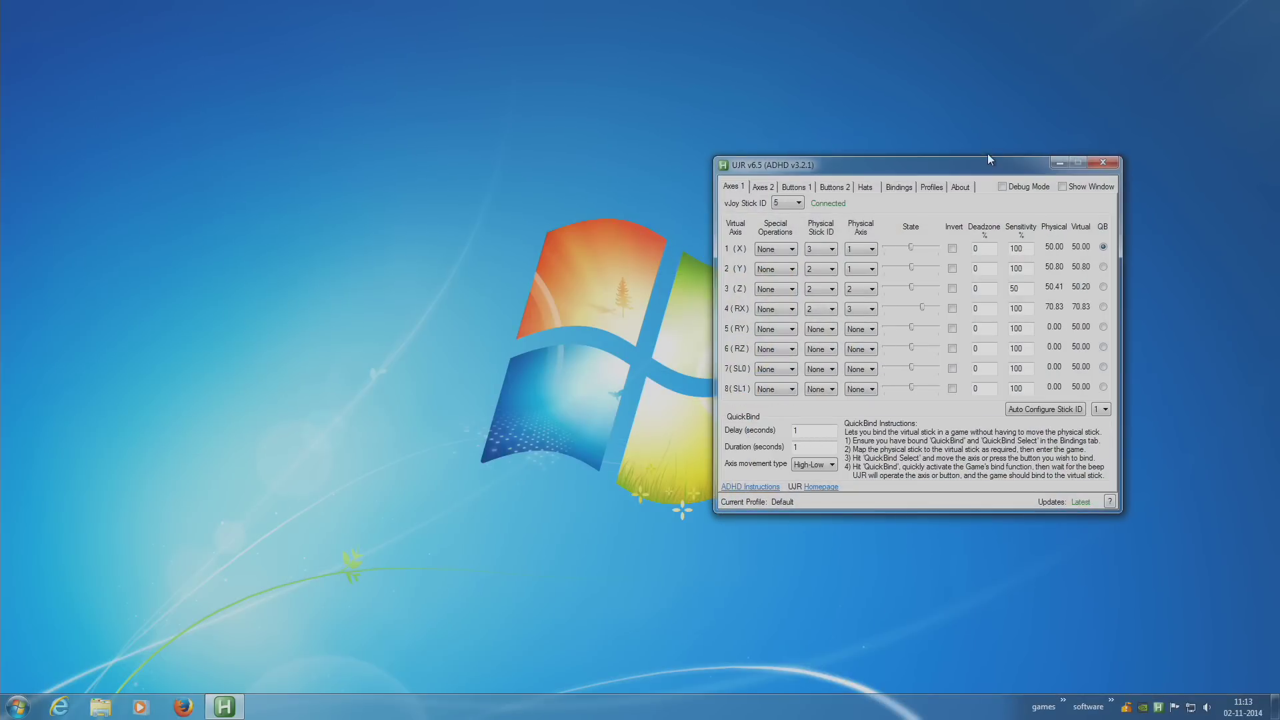
Step: Center the UJR window and keep the vJoy Stick ID at 5
{"action": "left_click_drag", "start_coordinate": [989, 160], "coordinate": [810, 172]}
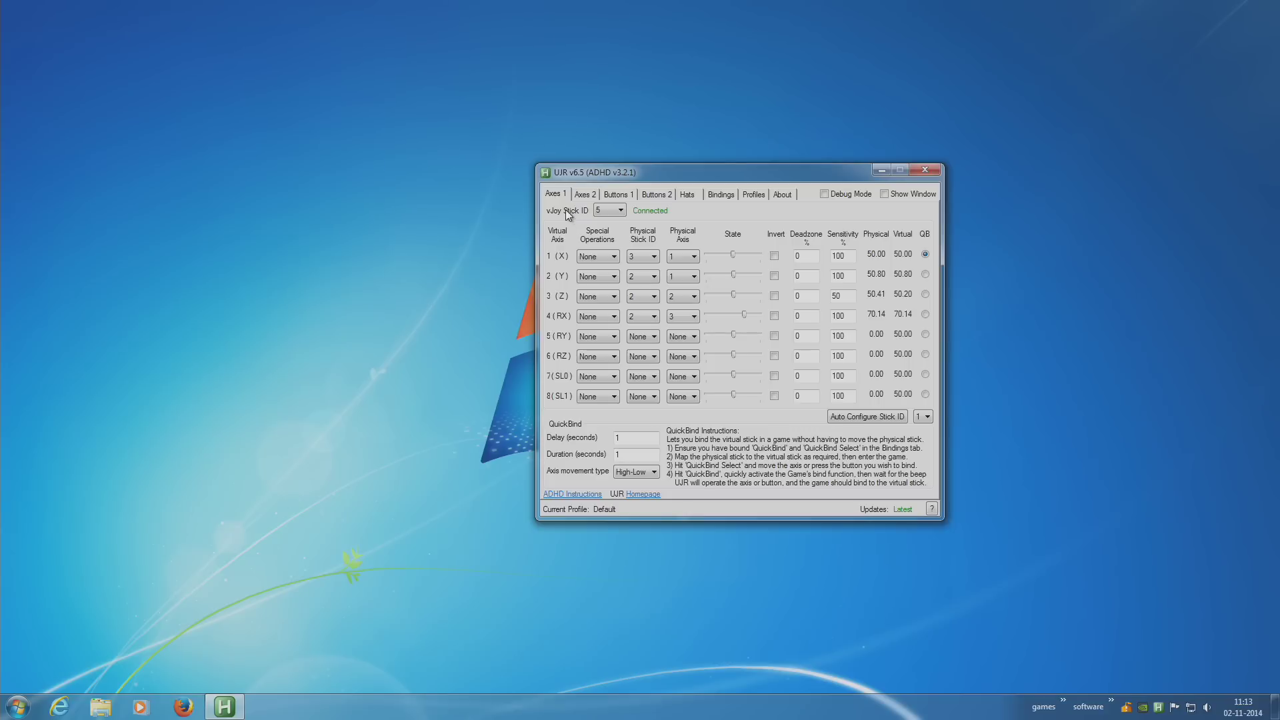
{"action": "left_click", "coordinate": [615, 212]}
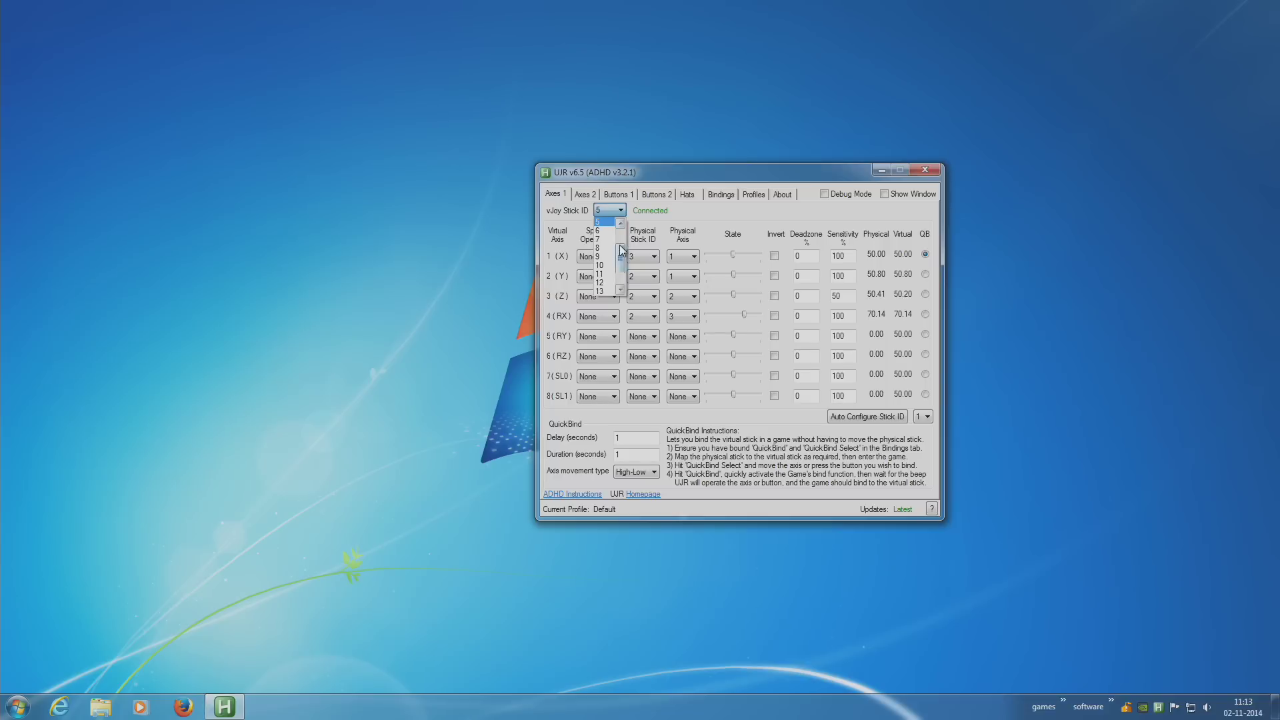
{"action": "left_click", "coordinate": [664, 209]}
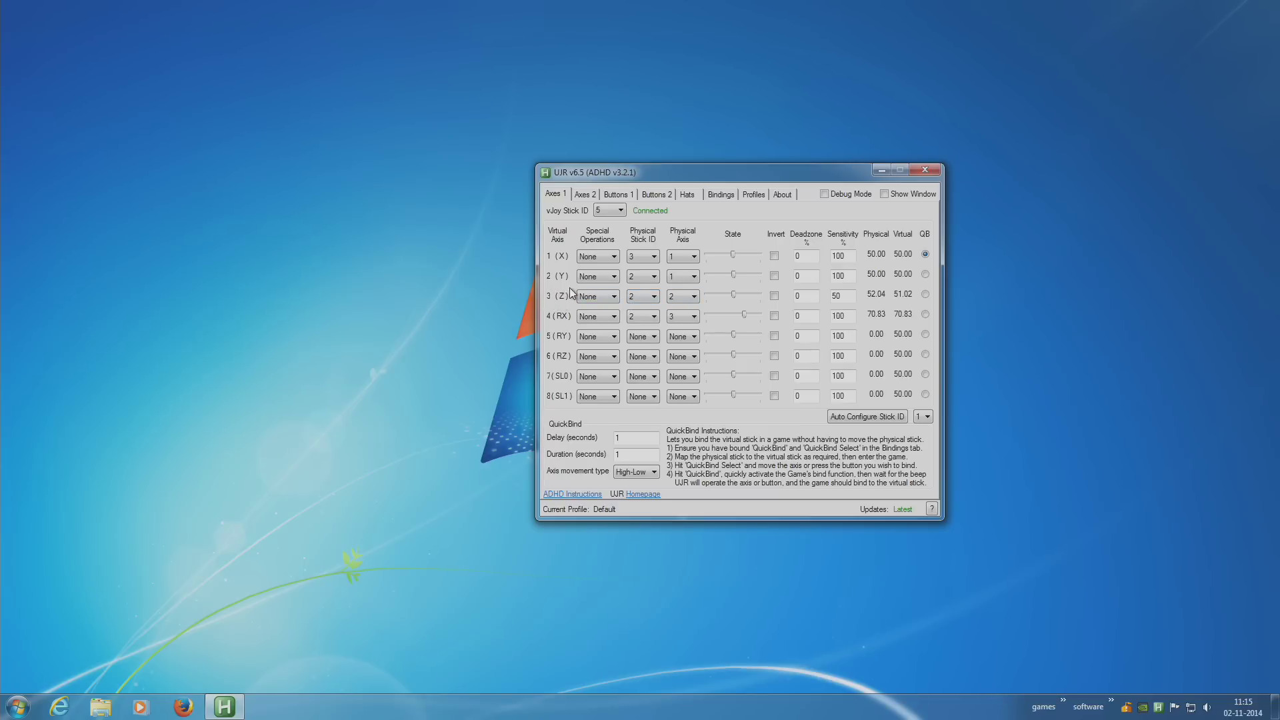
{"action": "left_click", "coordinate": [623, 195]}
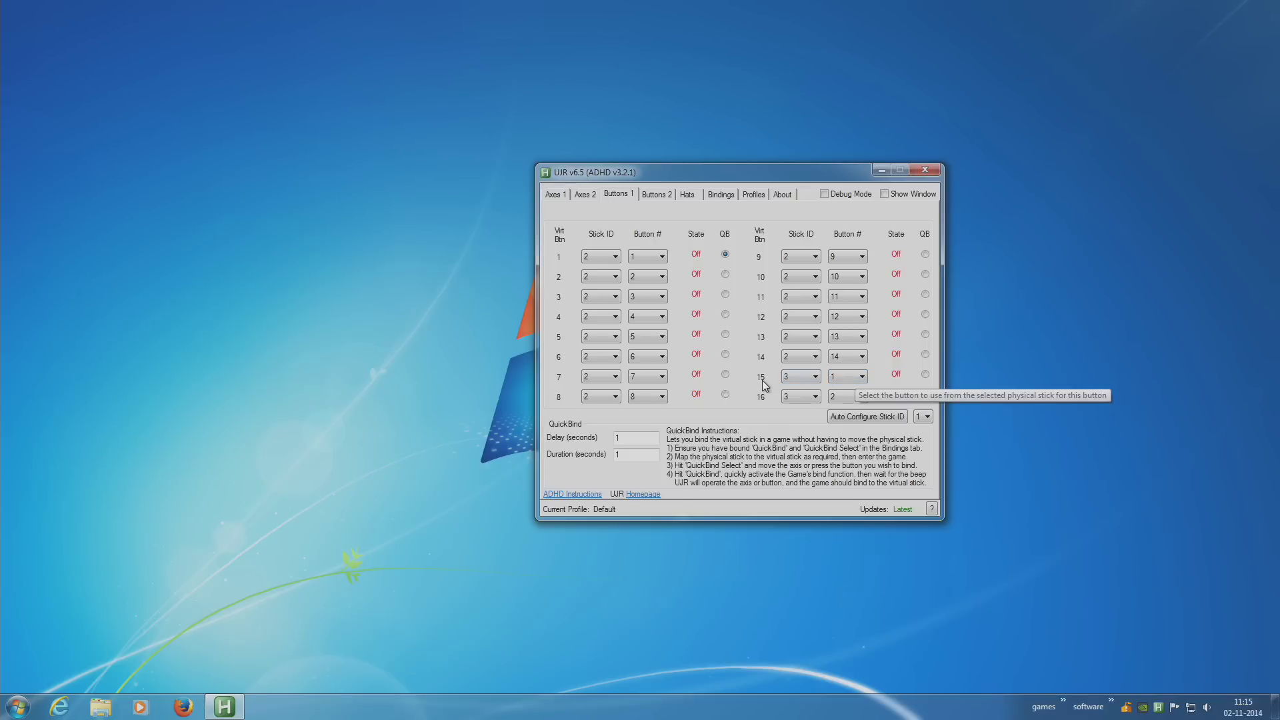
Step: Switch to the Buttons 2 tab showing virtual buttons 17–32 and move the window up-left
{"action": "left_click", "coordinate": [655, 196]}
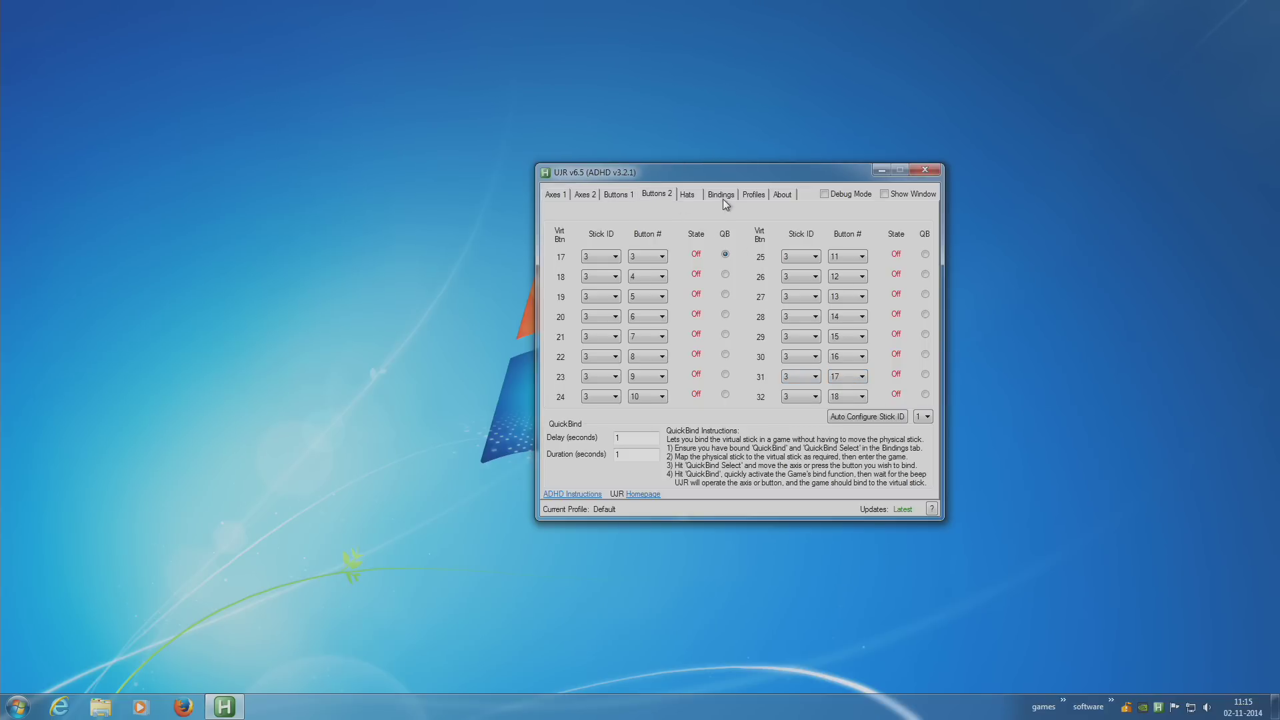
{"action": "left_click_drag", "start_coordinate": [695, 168], "coordinate": [666, 133]}
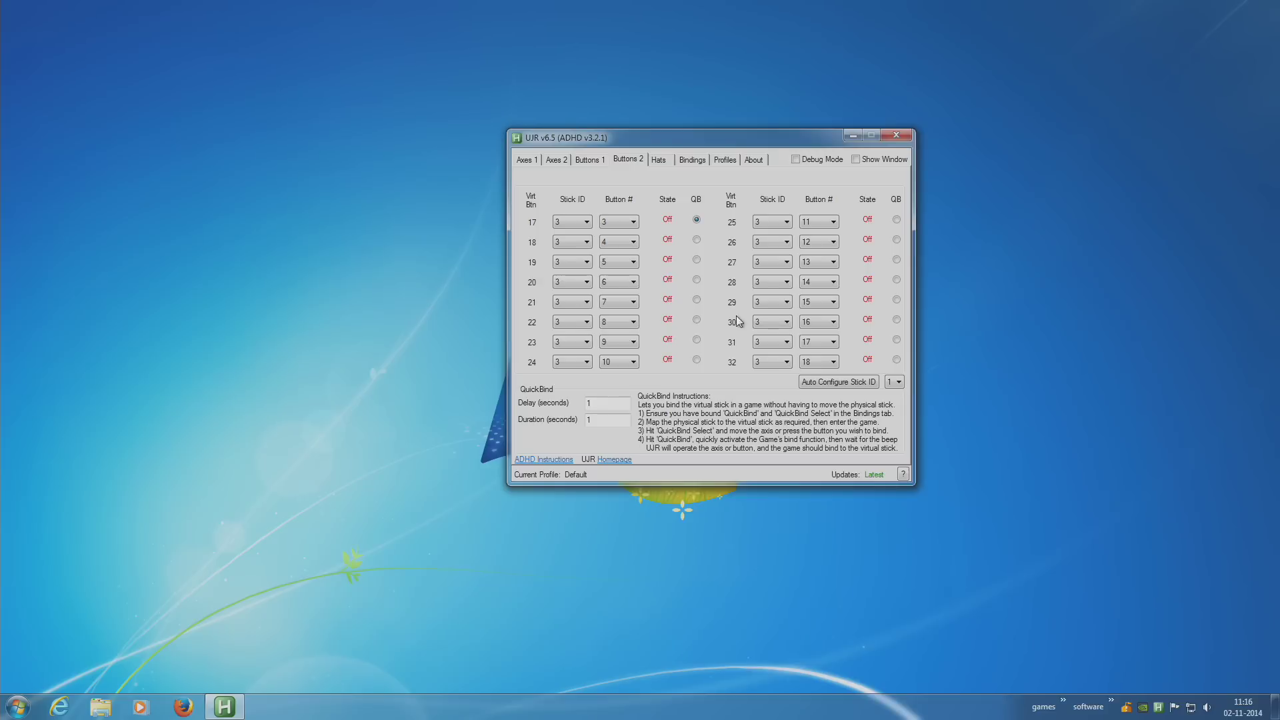
Step: Close UJR, then open and dismiss the Start menu
{"action": "left_click", "coordinate": [897, 135]}
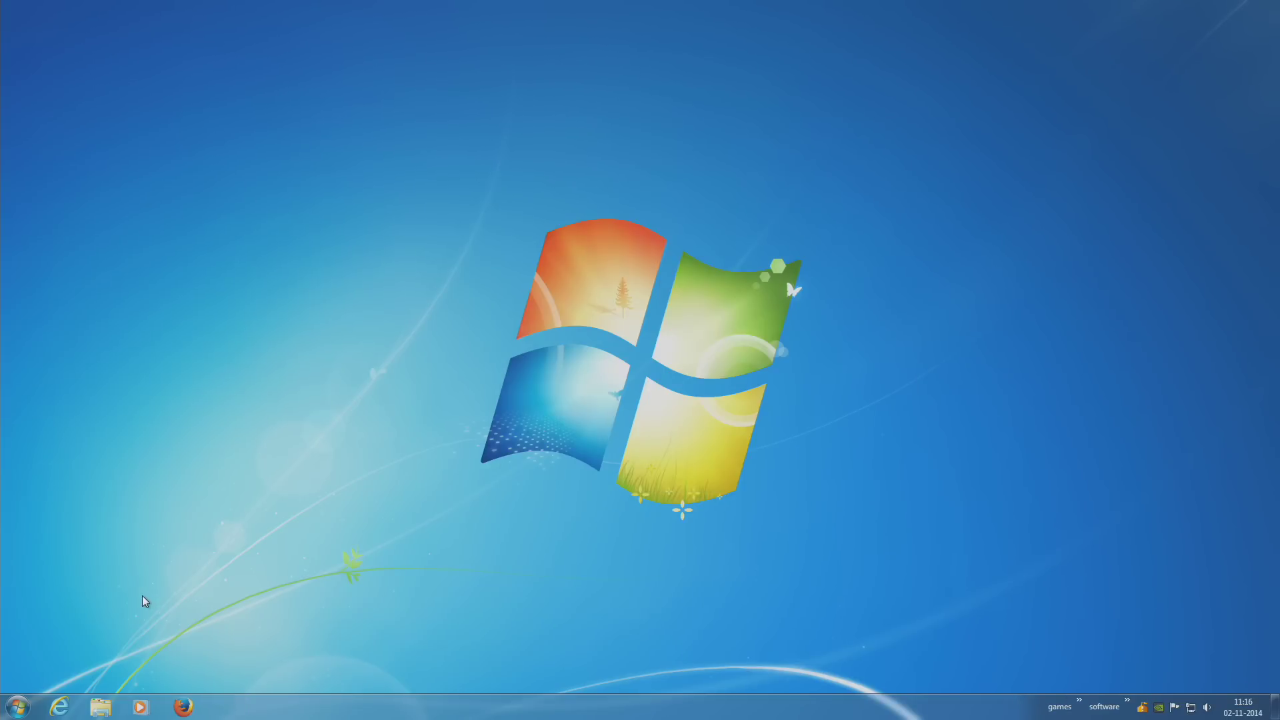
{"action": "left_click", "coordinate": [18, 707]}
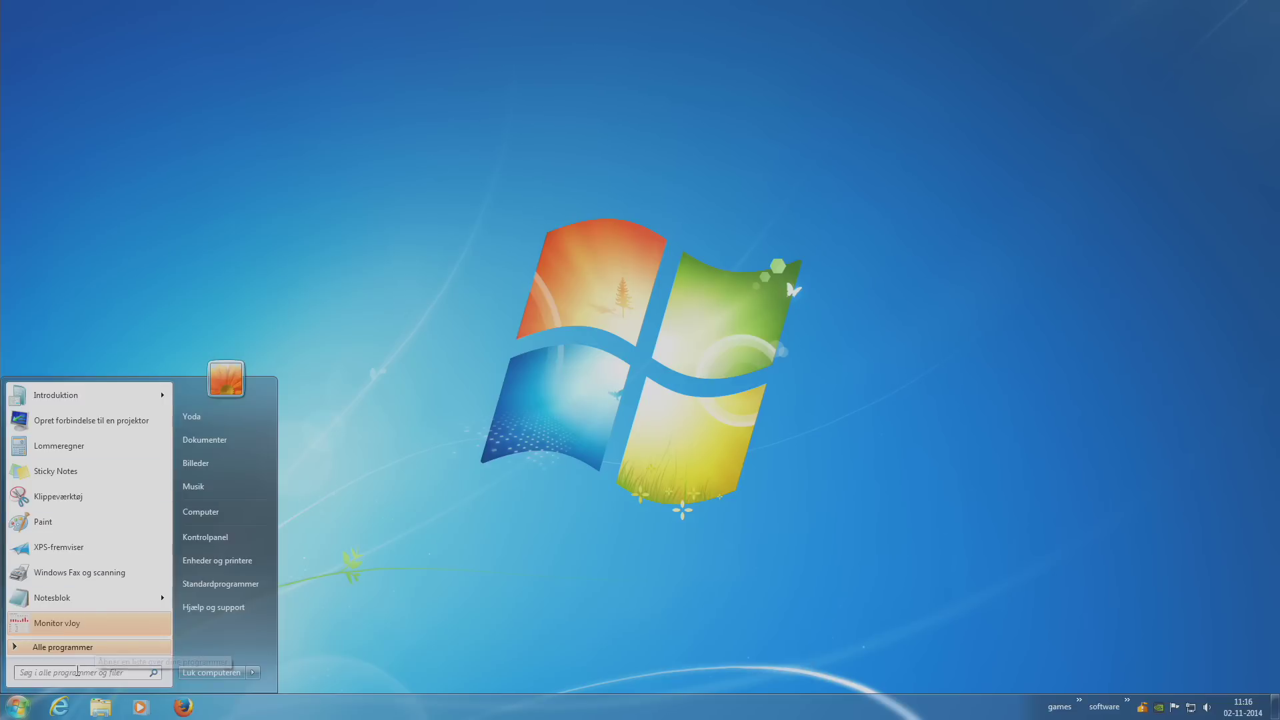
{"action": "left_click", "coordinate": [707, 580]}
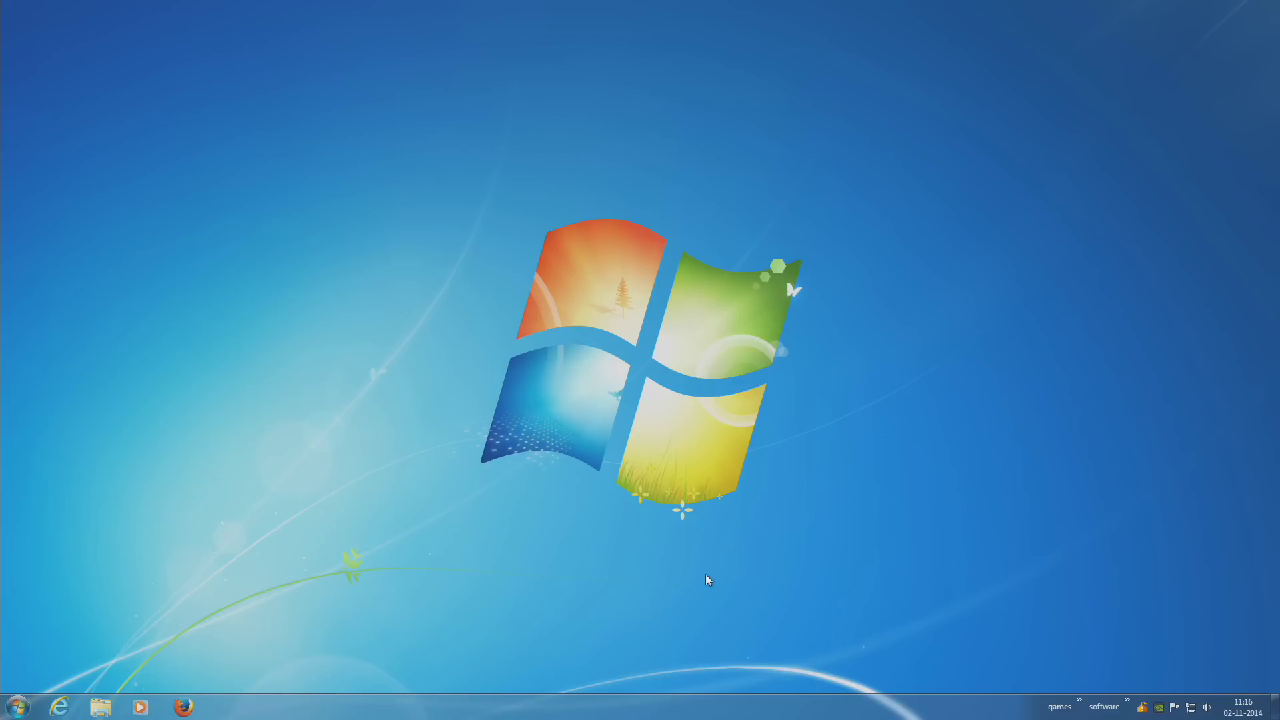
Step: Relaunch ujr, confirm the Buttons 1 mappings for virtual buttons 1–16 persisted, then close it
{"action": "left_click", "coordinate": [1127, 706]}
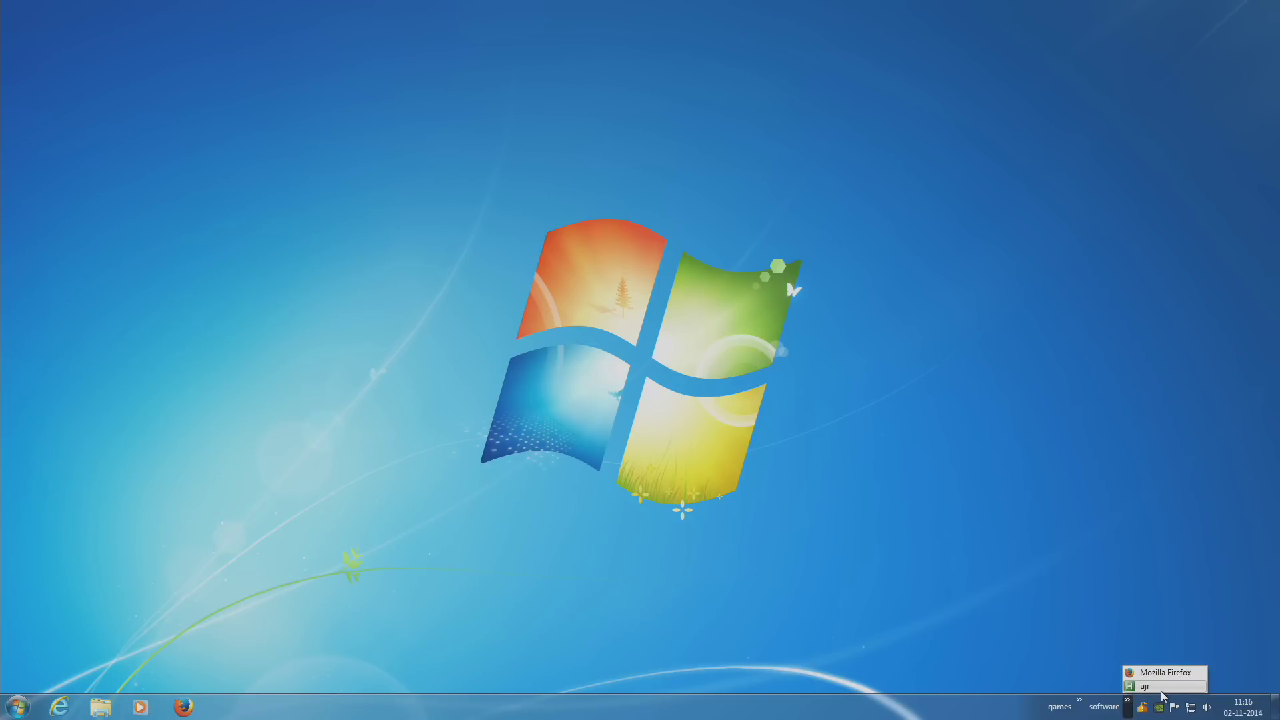
{"action": "left_click", "coordinate": [1161, 689]}
{"action": "left_click", "coordinate": [673, 365]}
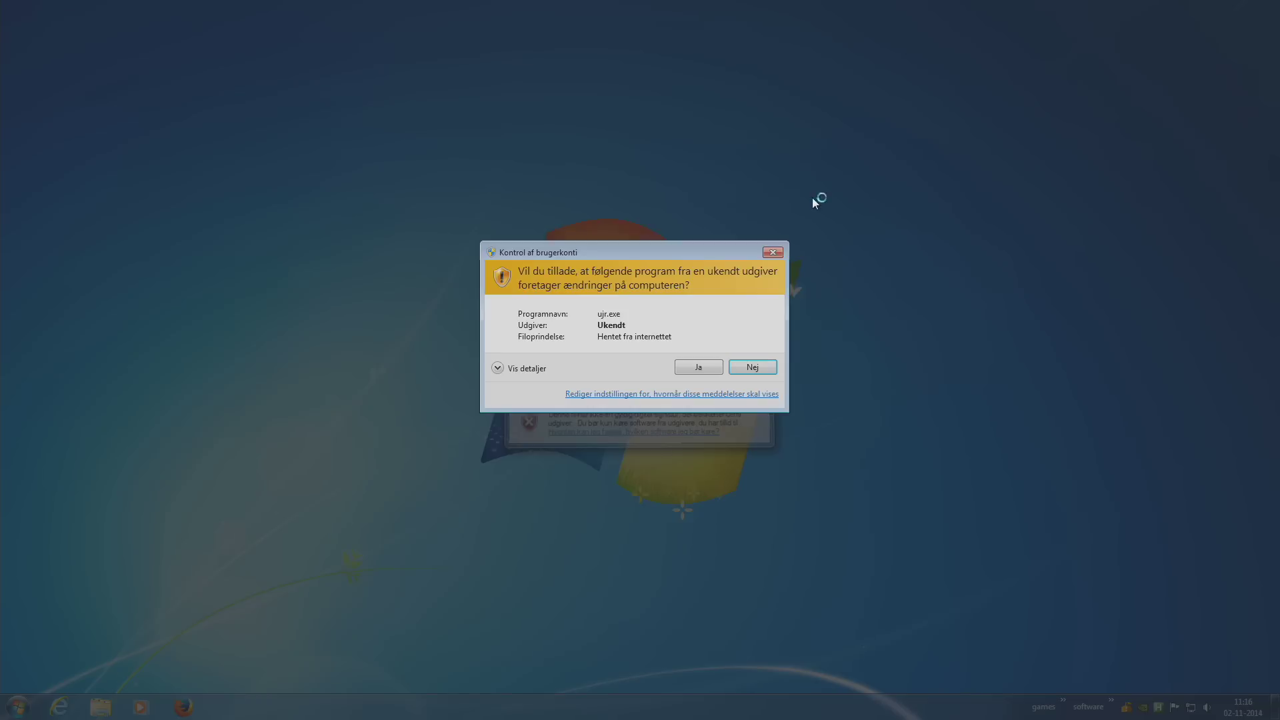
{"action": "left_click", "coordinate": [711, 370]}
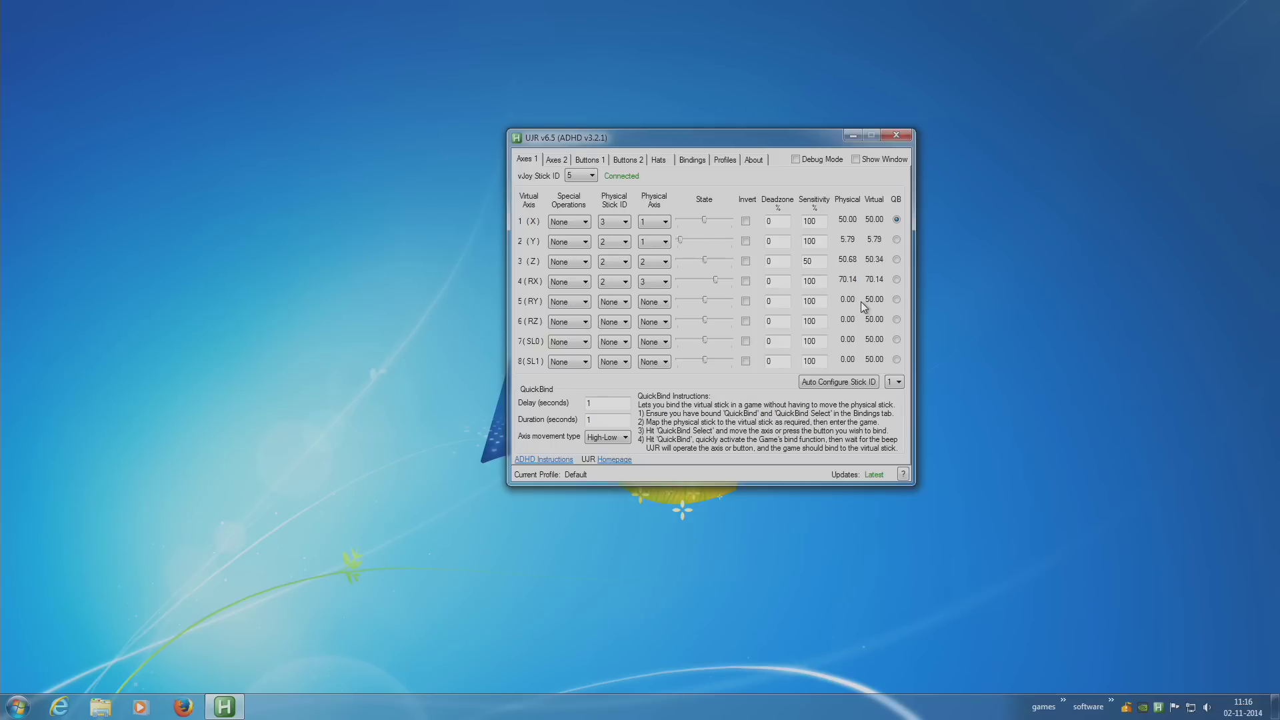
{"action": "left_click", "coordinate": [588, 160]}
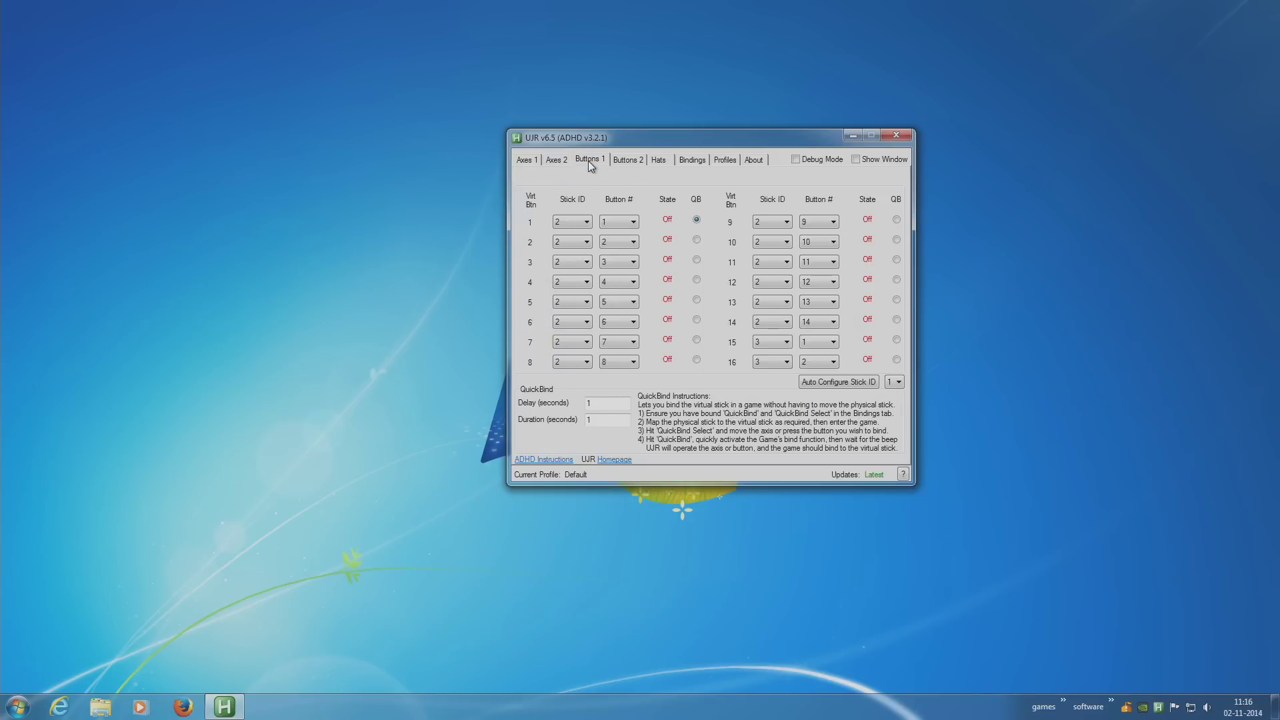
{"action": "left_click", "coordinate": [897, 136]}
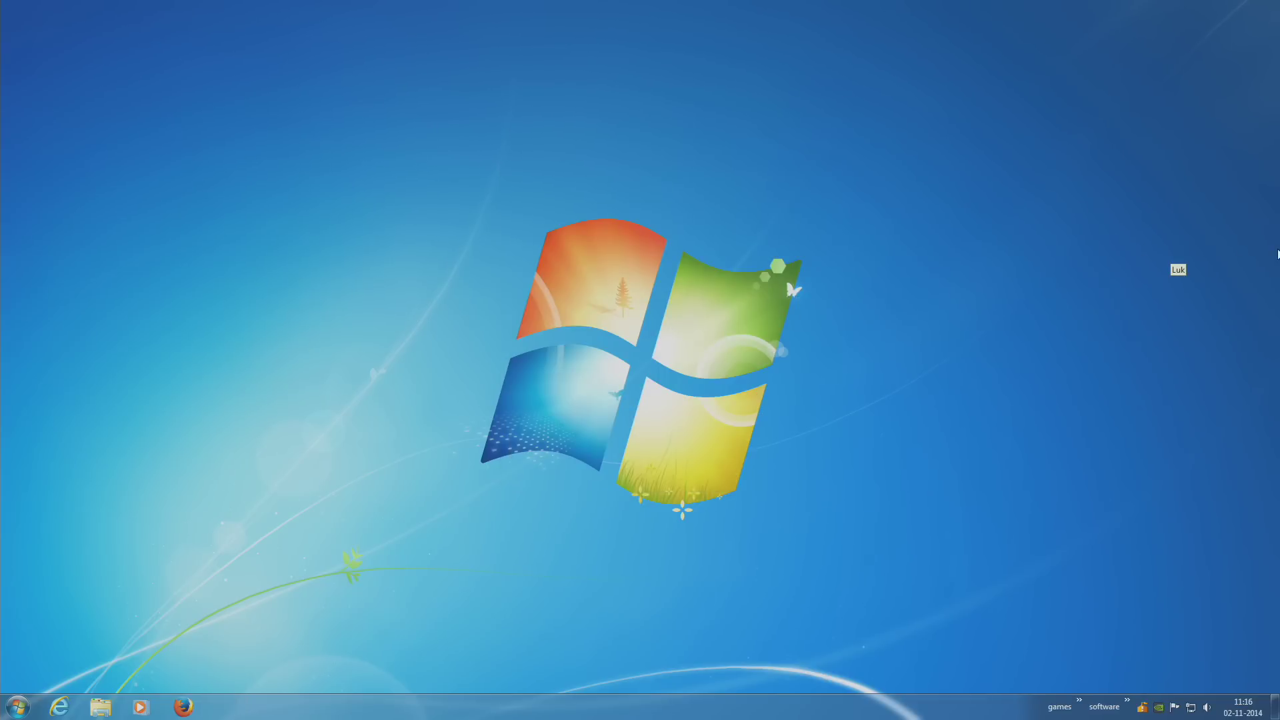